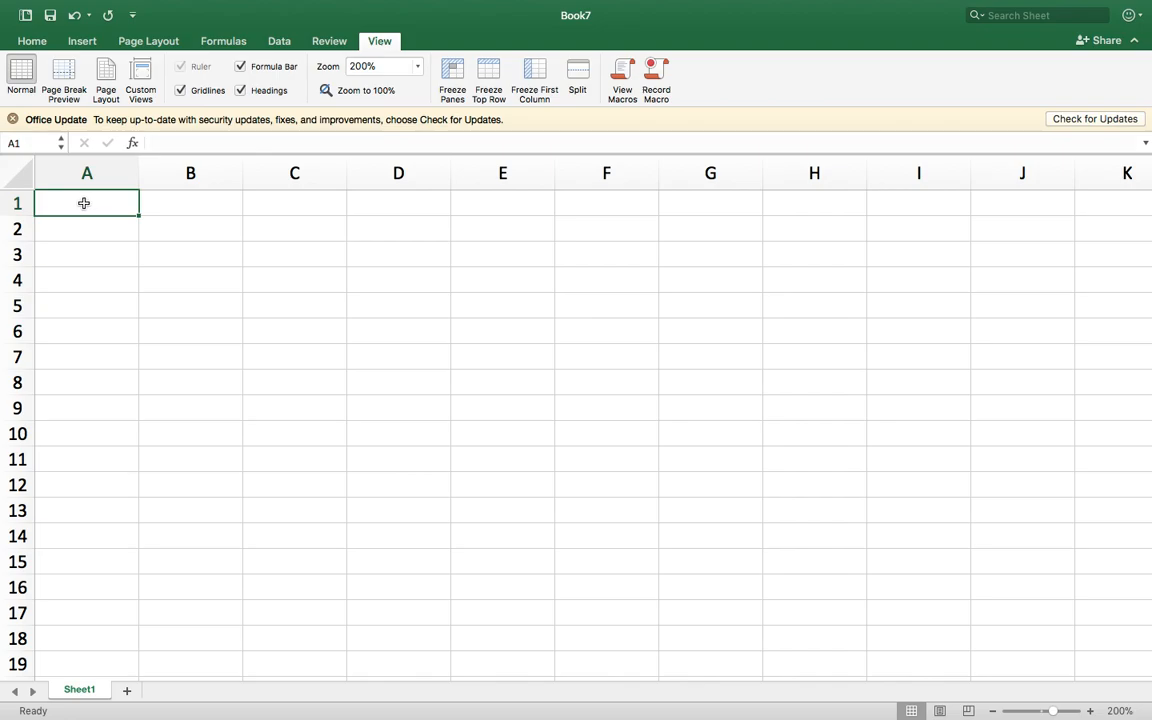
Step: Enter the heading ABC Company in cell A1 and Trial Balance in cell A2
{"action": "type", "text": "ABC CDma"}
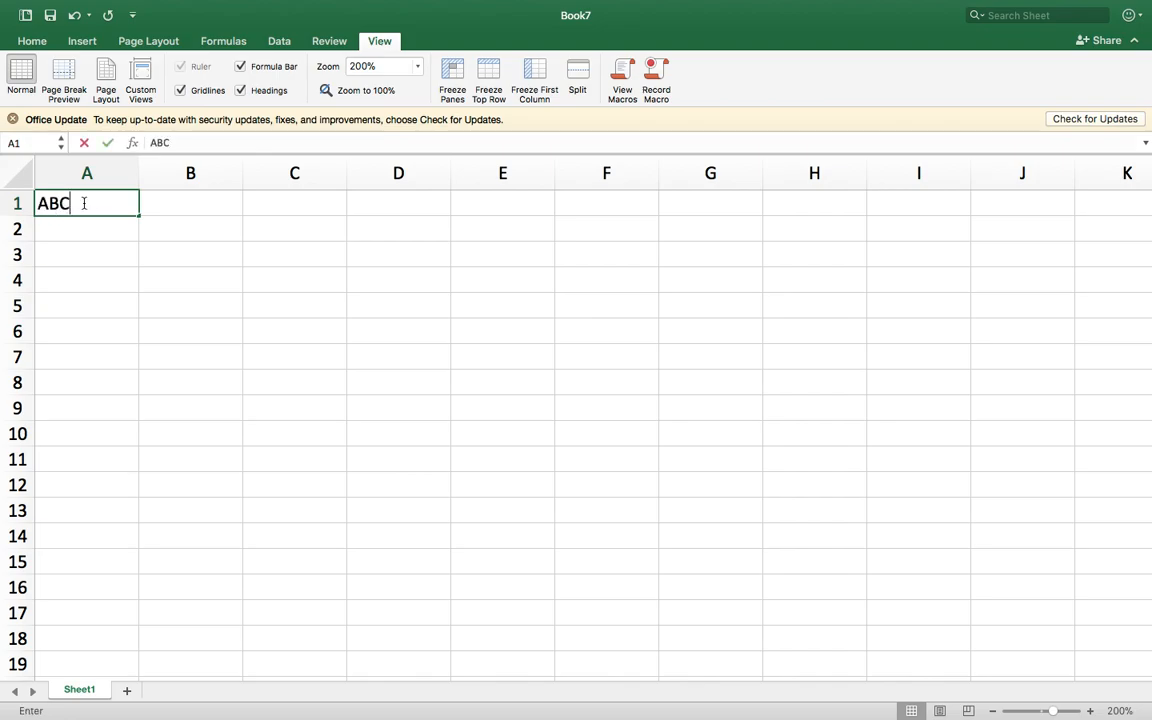
{"action": "key", "text": "BackSpace"}
{"action": "key", "text": "BackSpace"}
{"action": "key", "text": "BackSpace"}
{"action": "type", "text": "ompna"}
{"action": "key", "text": "BackSpace"}
{"action": "key", "text": "BackSpace"}
{"action": "type", "text": "any"}
{"action": "key", "text": "Return"}
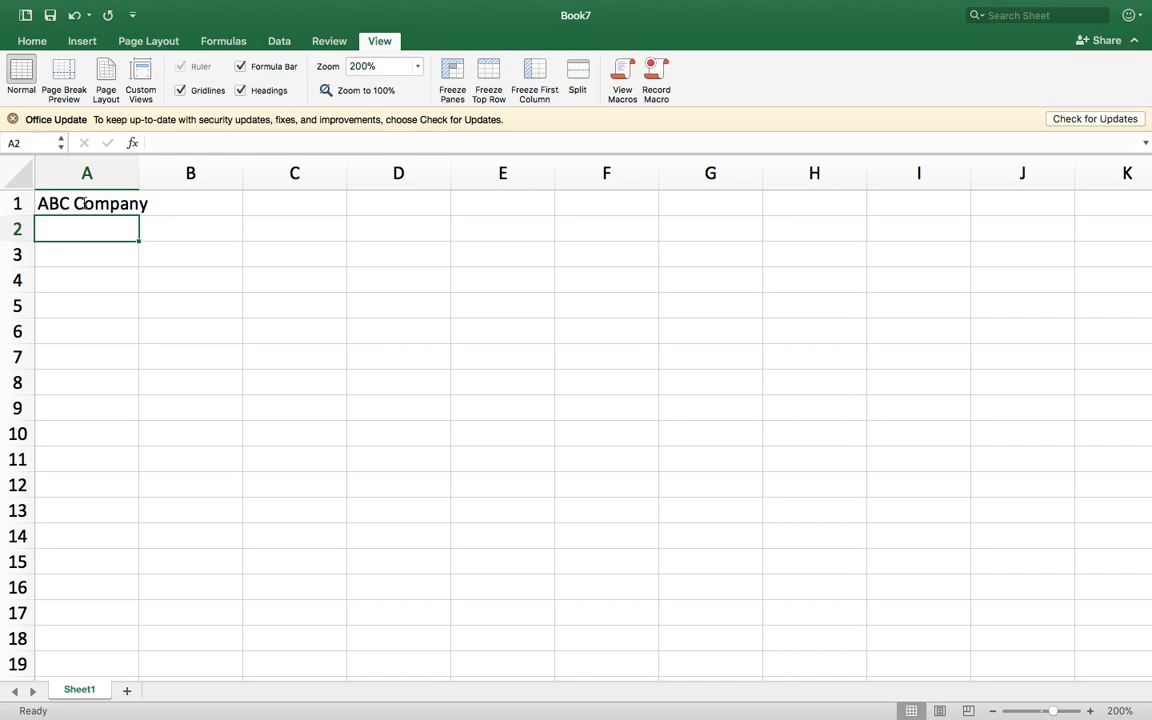
{"action": "type", "text": "Trial Balance"}
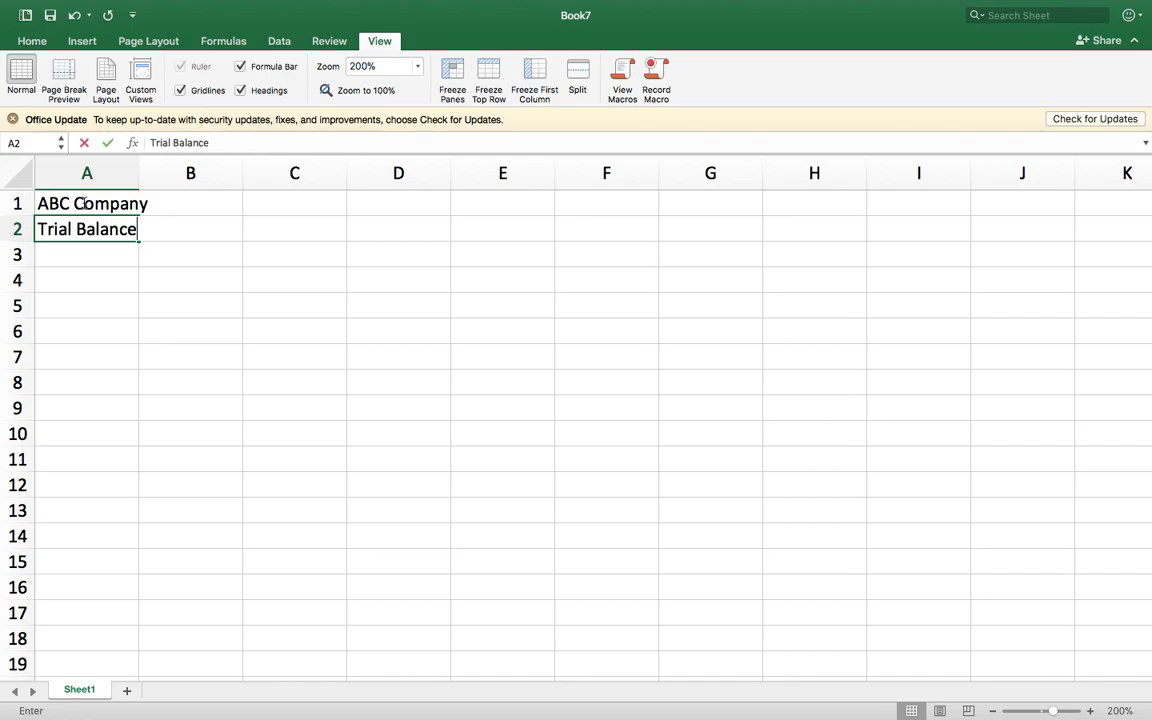
{"action": "key", "text": "Return"}
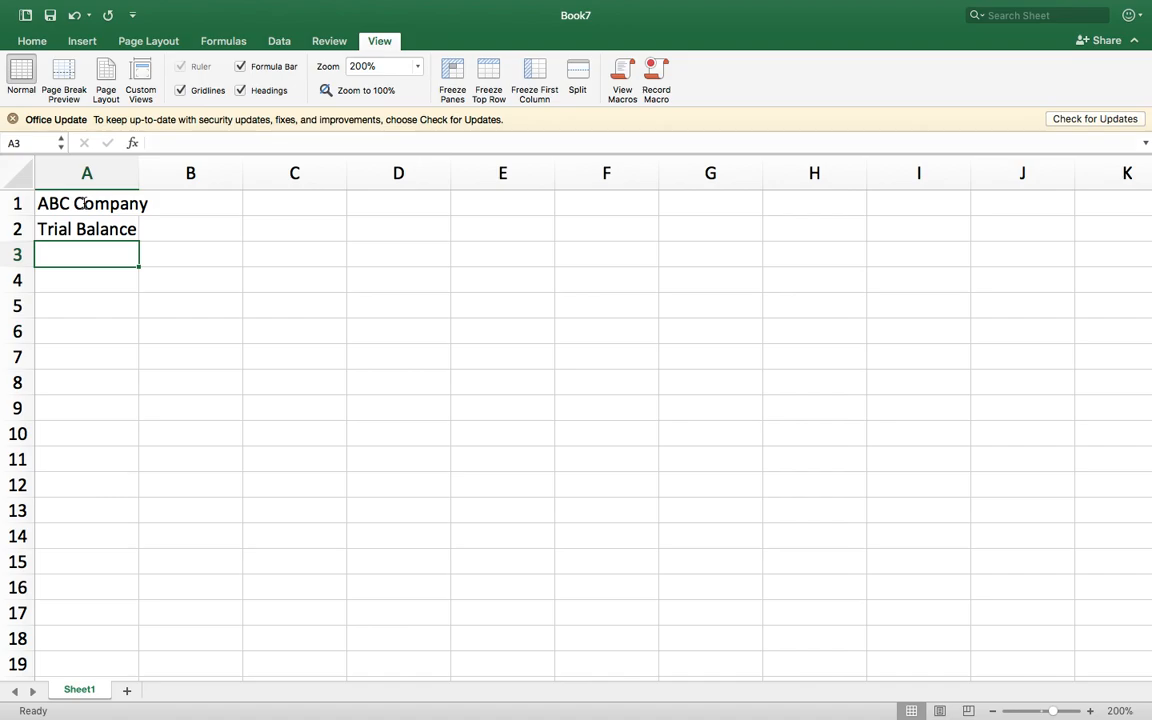
Step: Enter the date October 12, 2023 in cell A3, below the Trial Balance heading
{"action": "type", "text": "October 12,"}
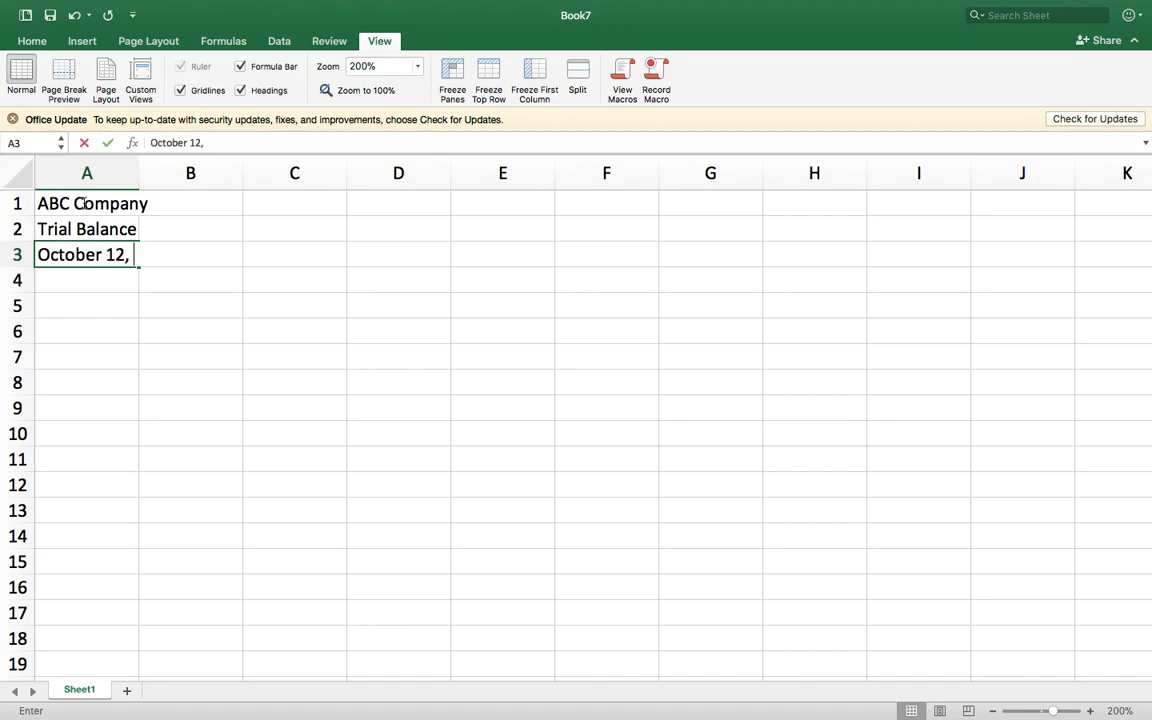
{"action": "type", "text": " 2023"}
{"action": "key", "text": "Return"}
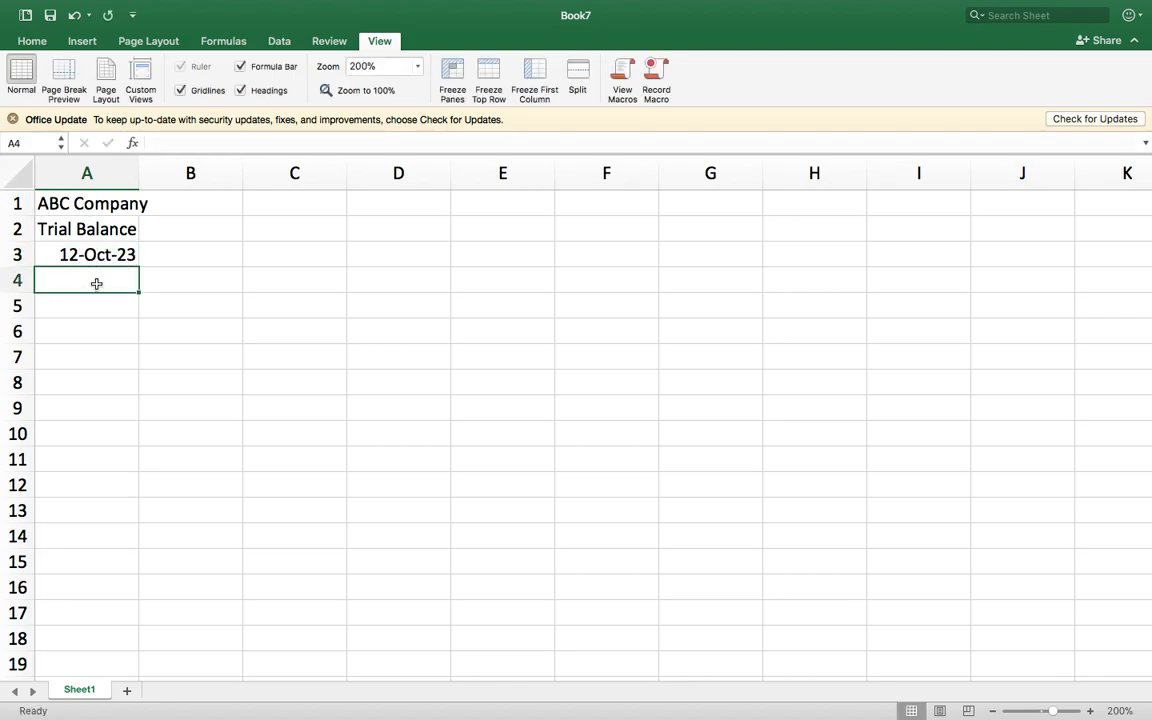
Step: Format the date in cell A3 with the date type March 14, 2012
{"action": "left_click", "coordinate": [150, 283]}
{"action": "left_click", "coordinate": [88, 250]}
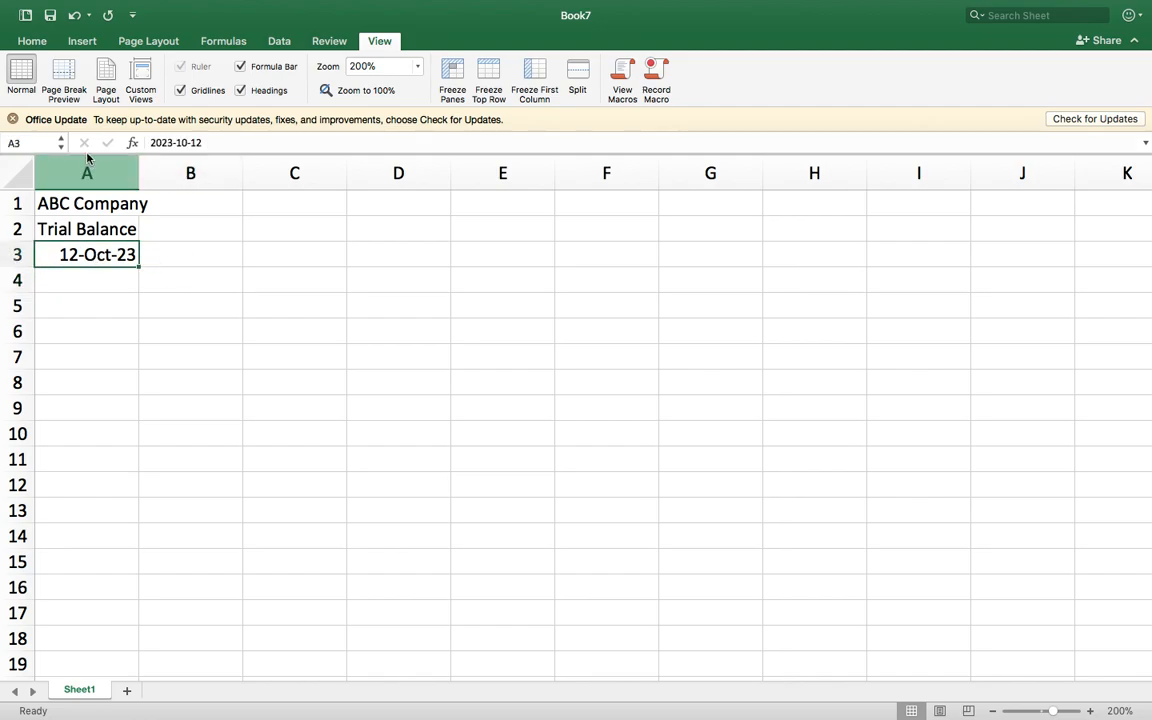
{"action": "left_click", "coordinate": [31, 45]}
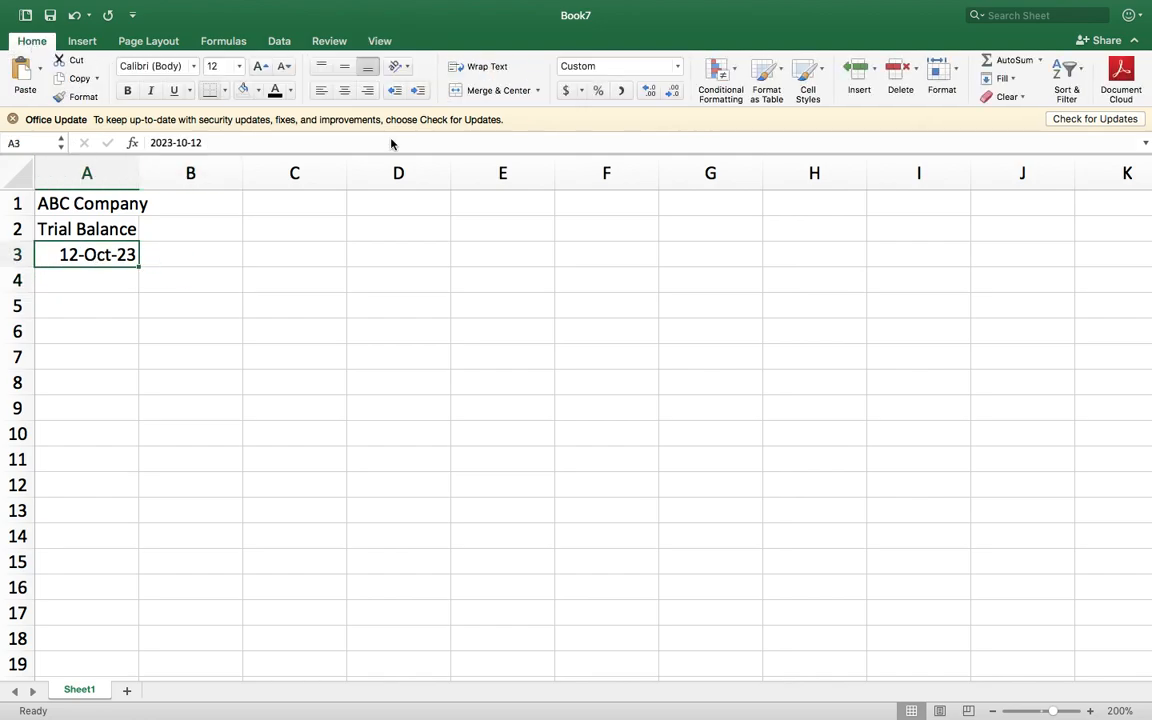
{"action": "left_click", "coordinate": [612, 66]}
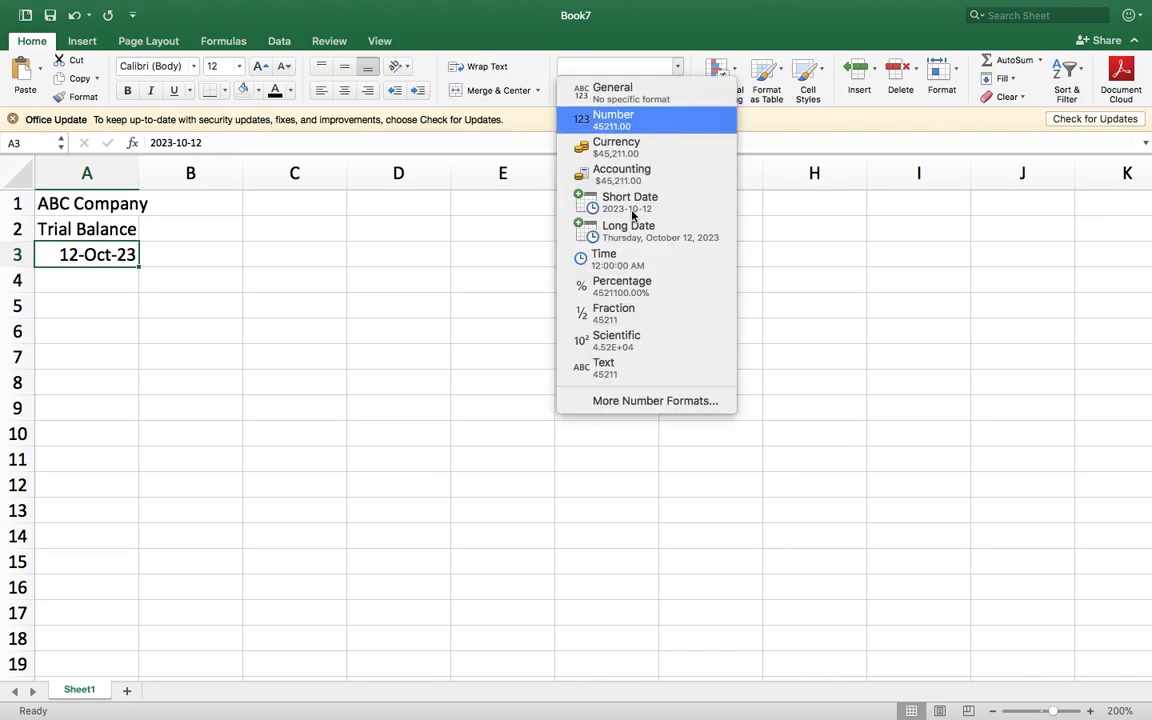
{"action": "left_click", "coordinate": [618, 402]}
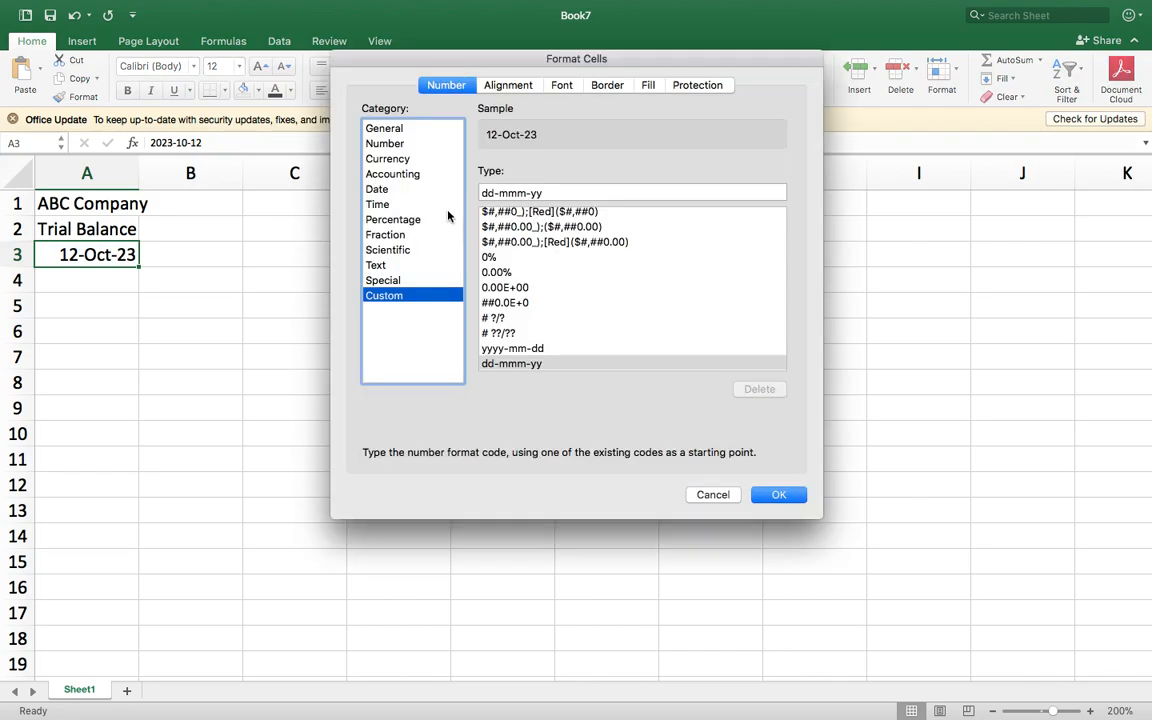
{"action": "left_click", "coordinate": [376, 189]}
{"action": "scroll", "coordinate": [534, 290], "scroll_direction": "down", "scroll_amount": 2}
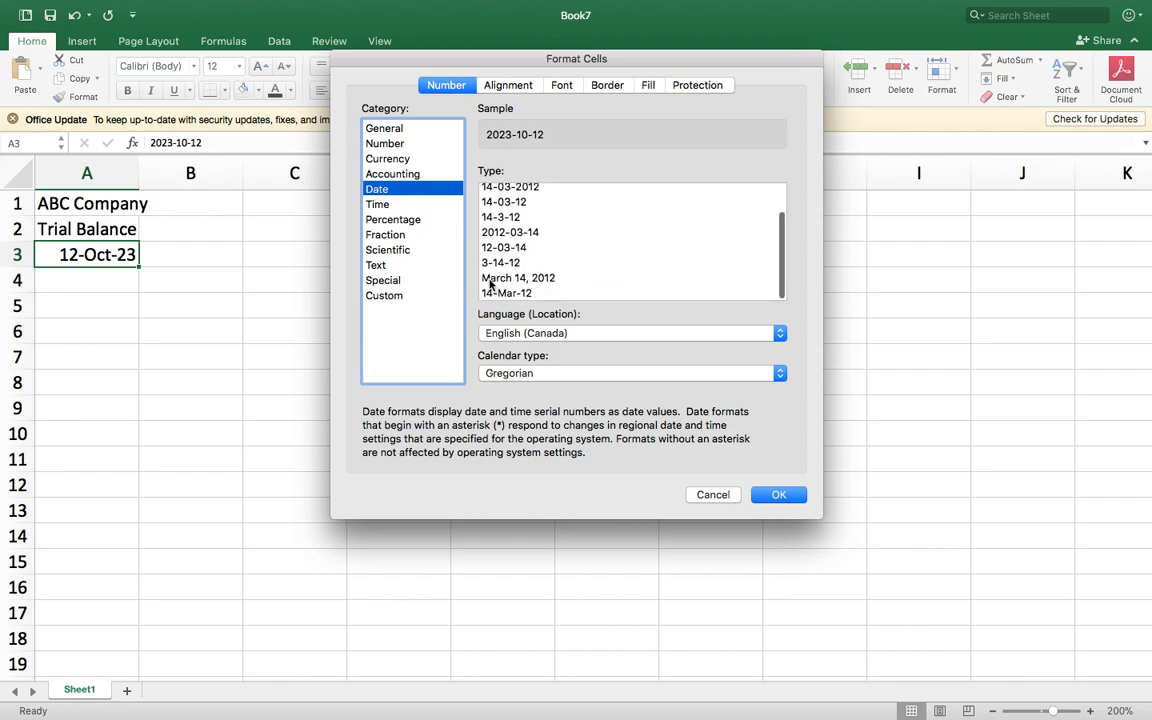
{"action": "left_click", "coordinate": [520, 280]}
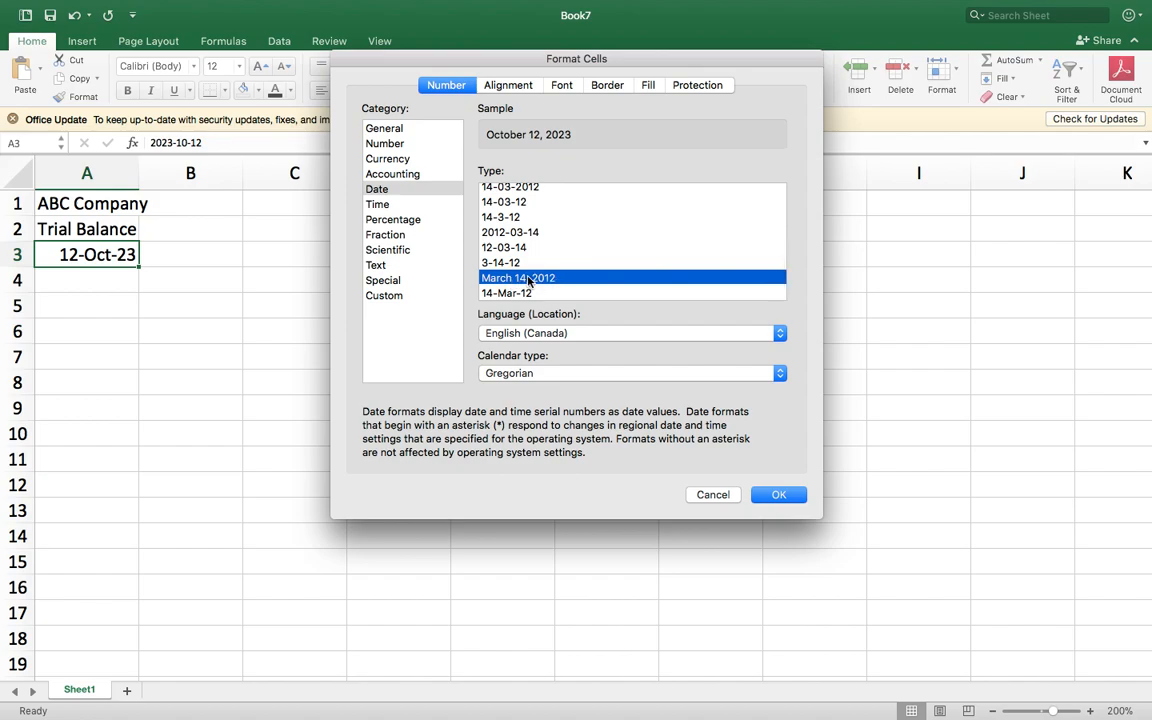
{"action": "left_click", "coordinate": [764, 495]}
Step: Enter the column headings Account, Debit and Credit in cells A5 to C5
{"action": "left_click", "coordinate": [108, 303]}
{"action": "type", "text": "Account"}
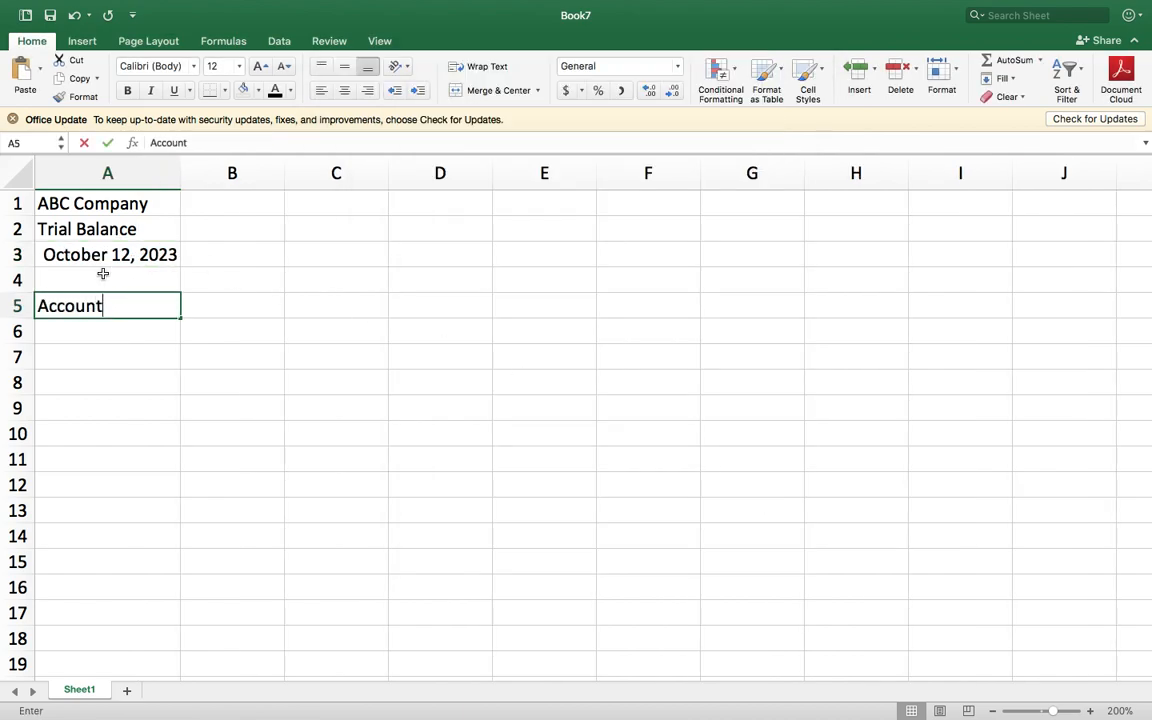
{"action": "key", "text": "Tab"}
{"action": "type", "text": "Debti"}
{"action": "key", "text": "Tab"}
{"action": "key", "text": "Left"}
{"action": "type", "text": "Debit"}
{"action": "key", "text": "Tab"}
{"action": "type", "text": "Credit"}
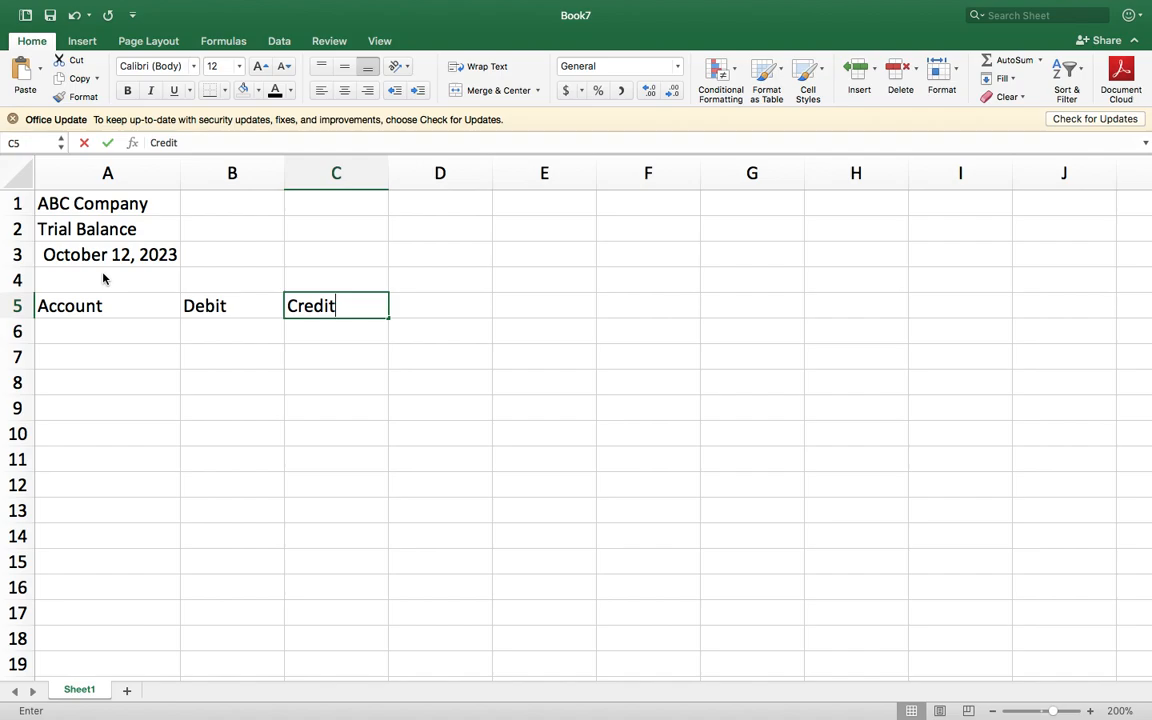
{"action": "key", "text": "Return"}
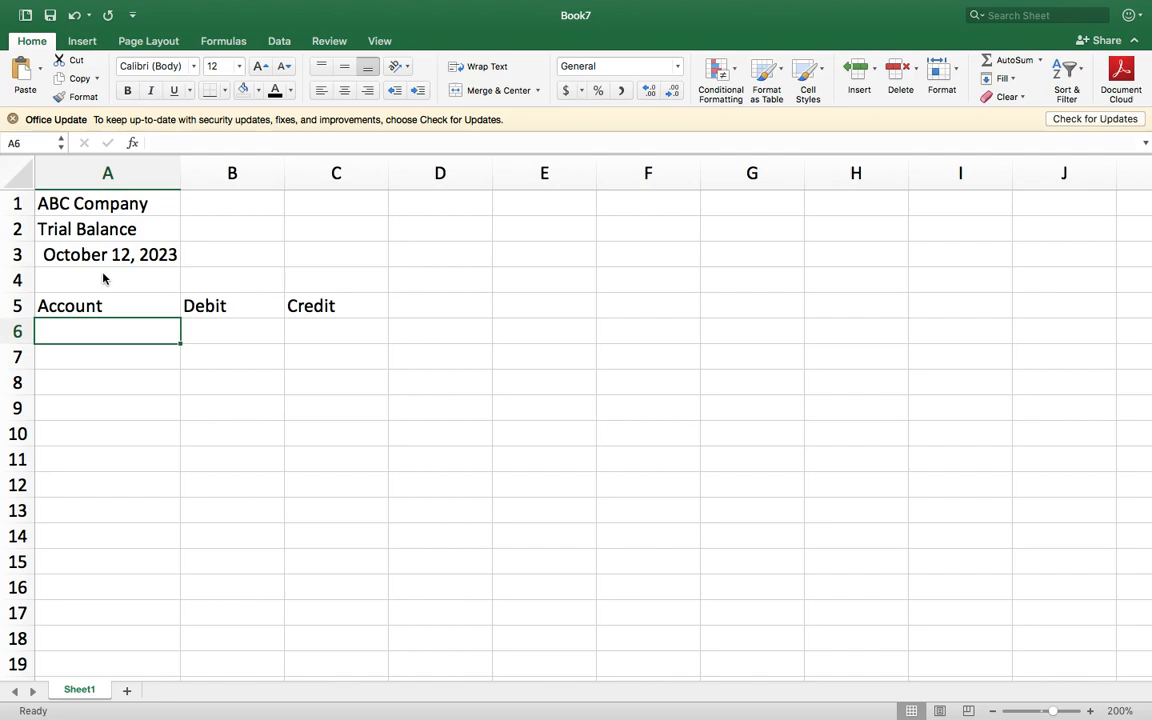
Step: List the asset accounts Cash, Accounts Receivable and Land in cells A6 to A8
{"action": "type", "text": "Account"}
{"action": "key", "text": "BackSpace"}
{"action": "key", "text": "BackSpace"}
{"action": "key", "text": "BackSpace"}
{"action": "key", "text": "BackSpace"}
{"action": "key", "text": "BackSpace"}
{"action": "key", "text": "BackSpace"}
{"action": "key", "text": "BackSpace"}
{"action": "type", "text": "Cah"}
{"action": "key", "text": "BackSpace"}
{"action": "type", "text": "sh"}
{"action": "key", "text": "Return"}
{"action": "type", "text": "Accounts"}
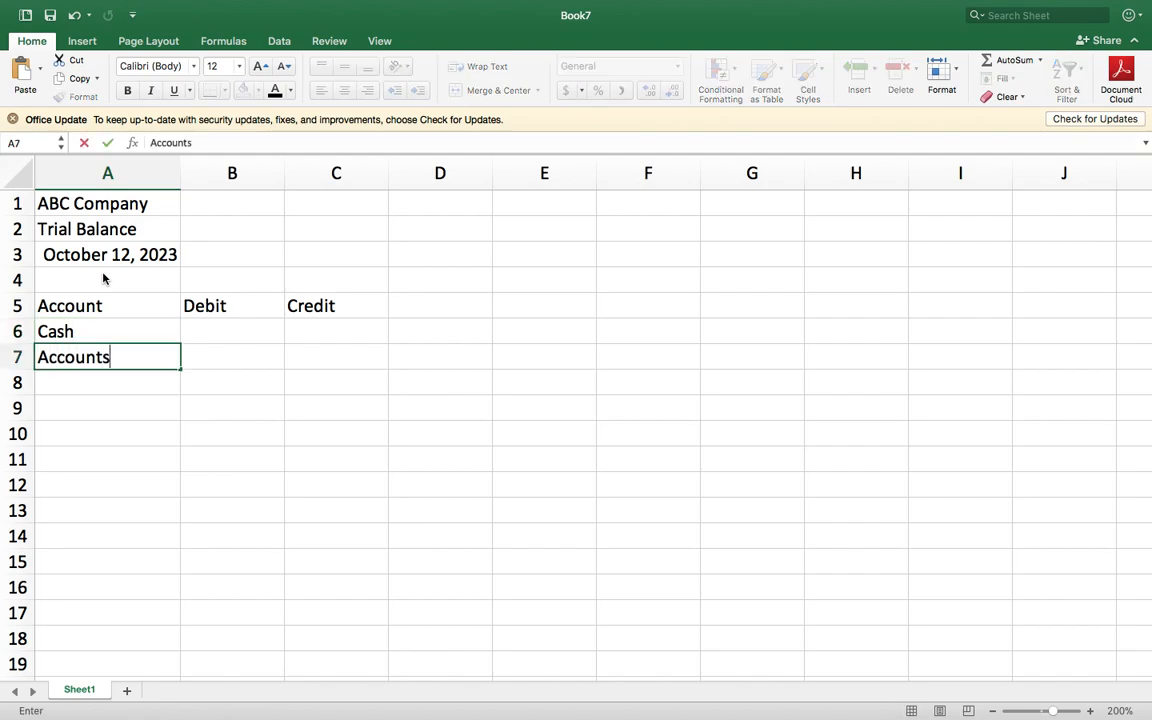
{"action": "type", "text": " Receiva"}
{"action": "key", "text": "BackSpace"}
{"action": "key", "text": "BackSpace"}
{"action": "type", "text": "ivable"}
{"action": "key", "text": "Return"}
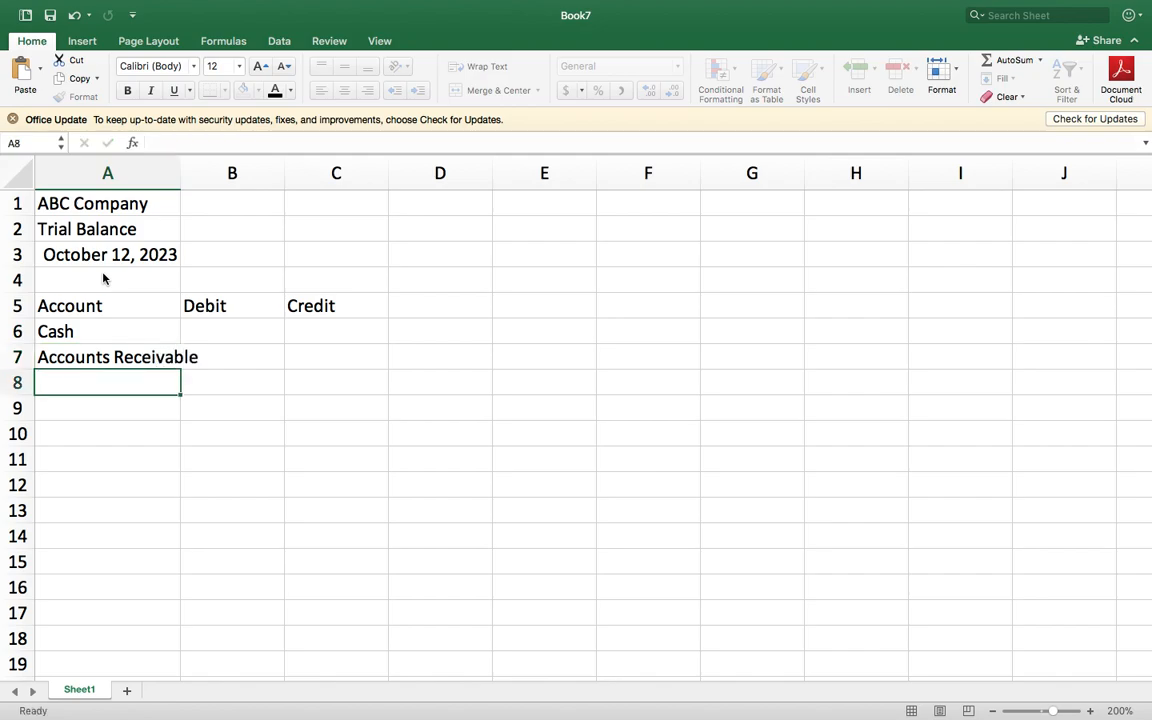
{"action": "type", "text": "Land"}
{"action": "key", "text": "Return"}
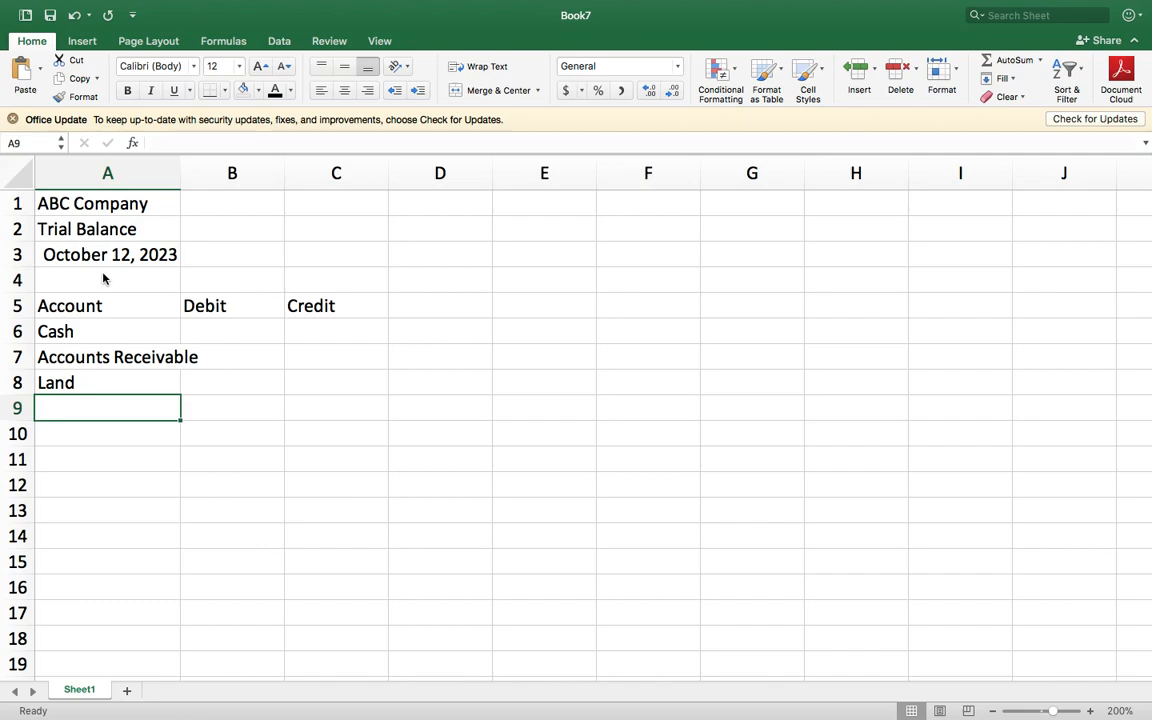
Step: Enter Accounts Payable, Bank Loan and the owner's capital account in A9 to A11, and widen column A to fit the account names
{"action": "type", "text": "ACcounts Payable"}
{"action": "key", "text": "Return"}
{"action": "type", "text": "Bank Loan"}
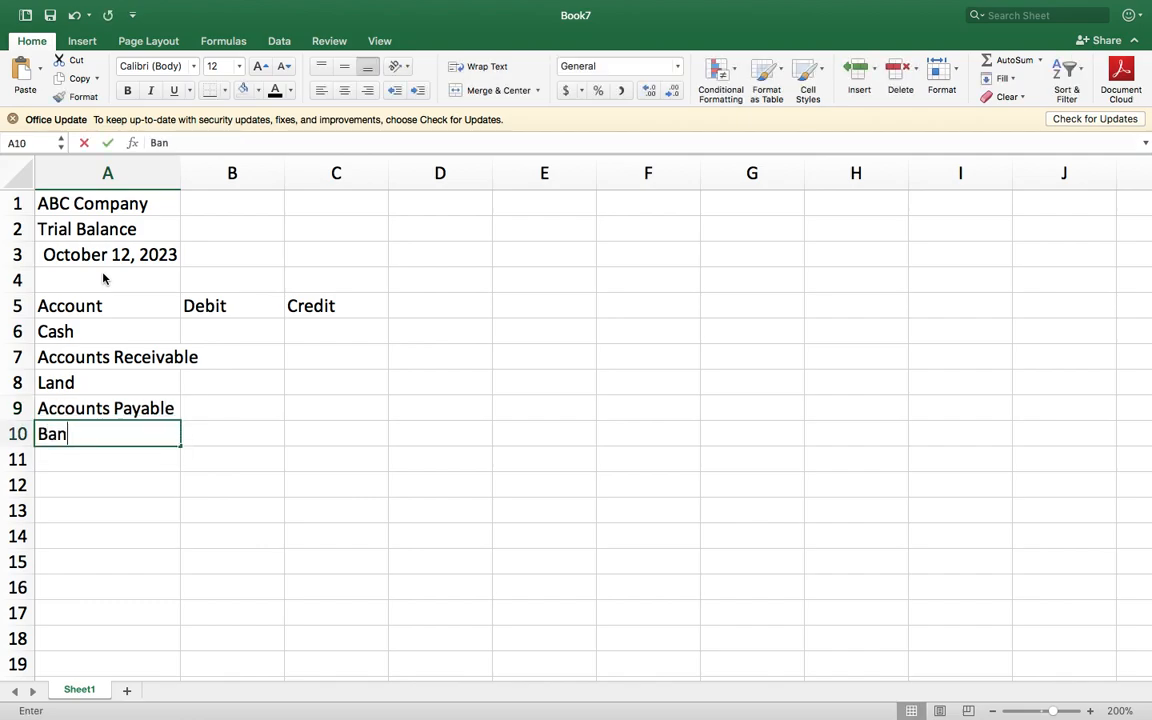
{"action": "key", "text": "Return"}
{"action": "type", "text": "R. Prisco, Capital"}
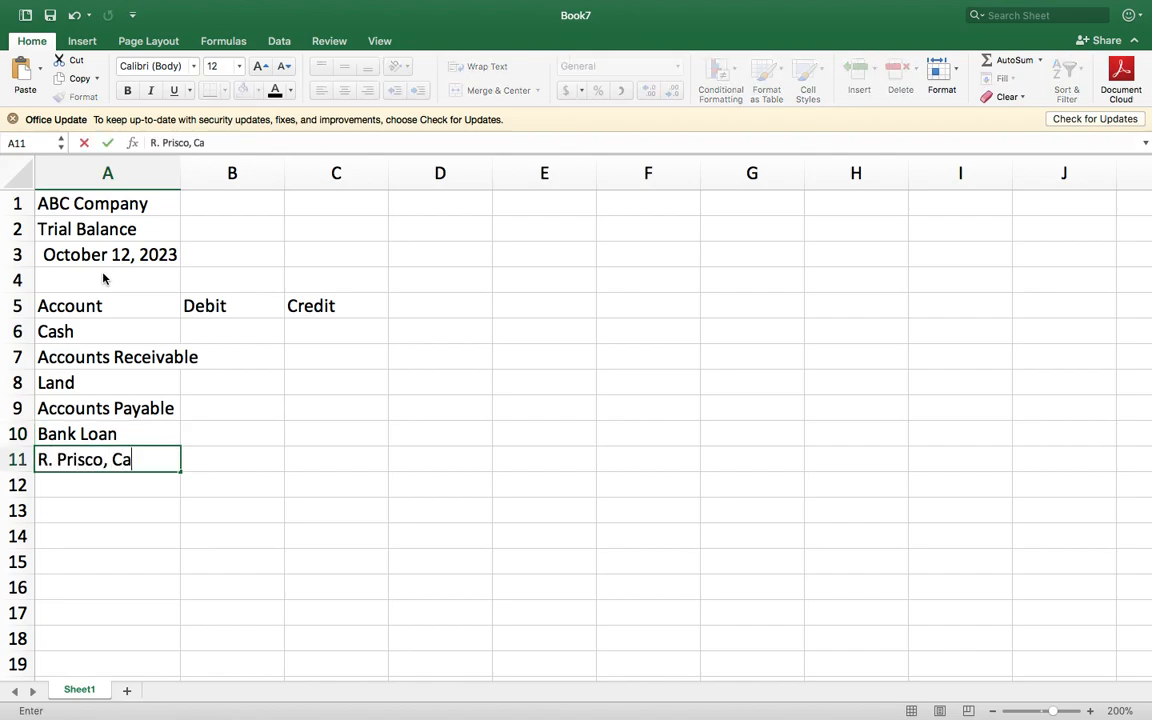
{"action": "left_click", "coordinate": [108, 519]}
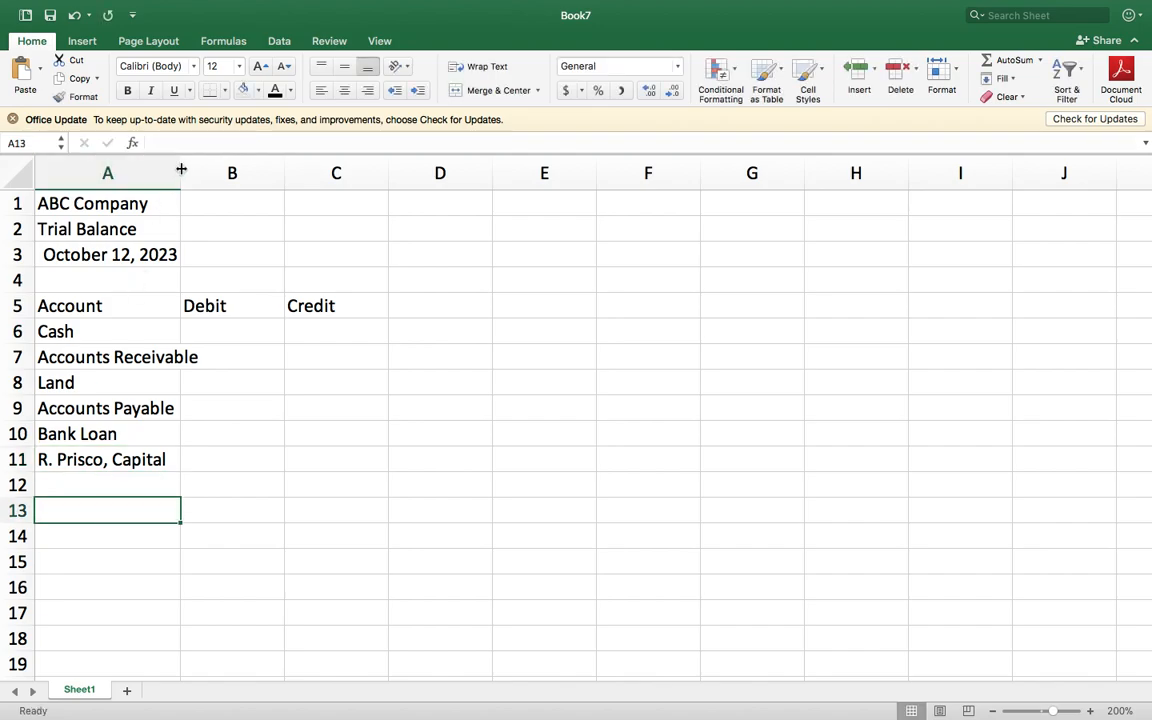
{"action": "left_click_drag", "start_coordinate": [179, 174], "coordinate": [208, 174]}
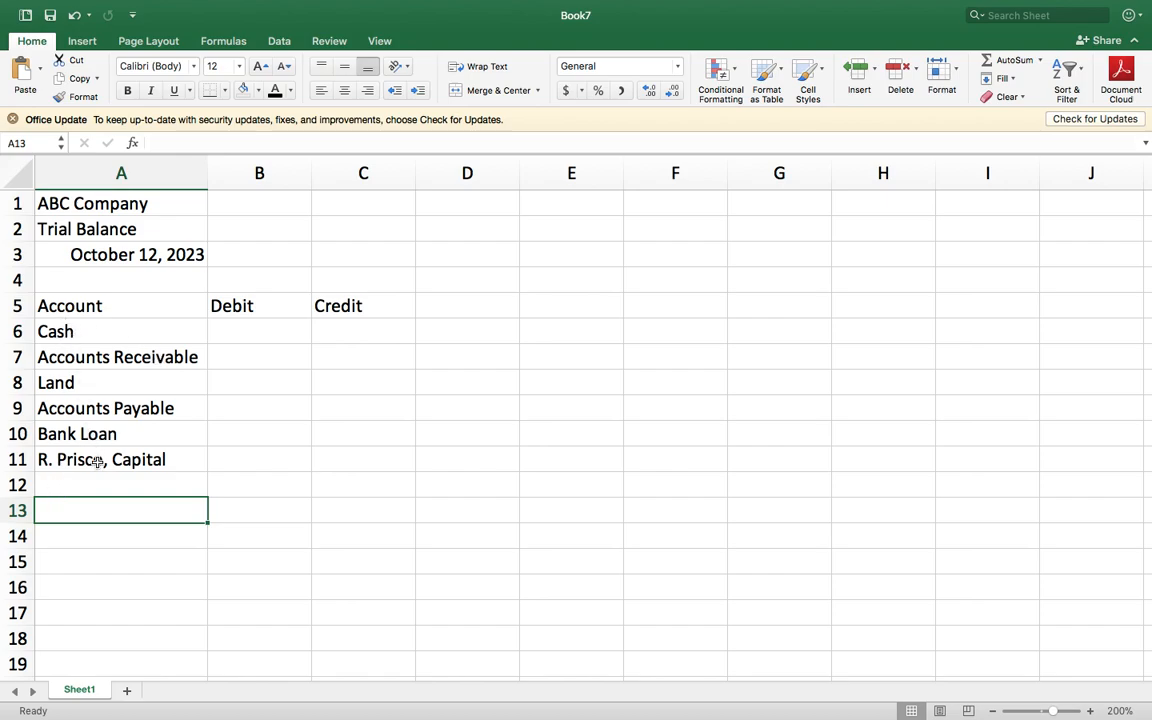
{"action": "left_click", "coordinate": [242, 332]}
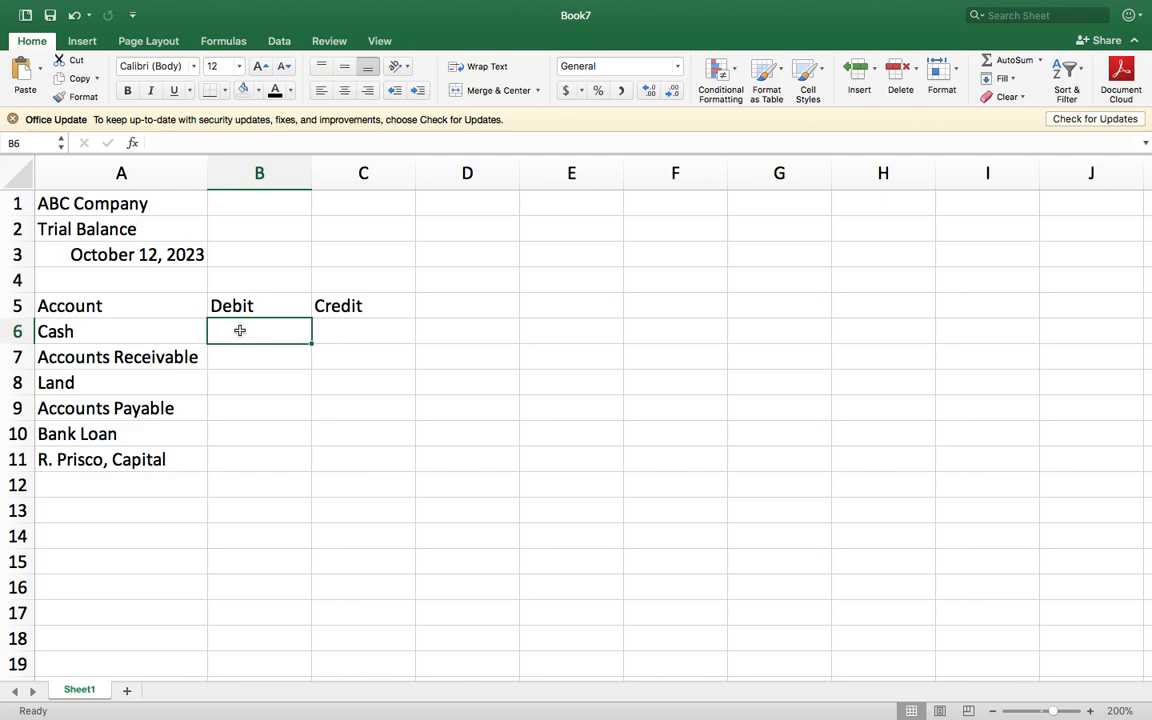
{"action": "left_click_drag", "start_coordinate": [240, 331], "coordinate": [240, 384]}
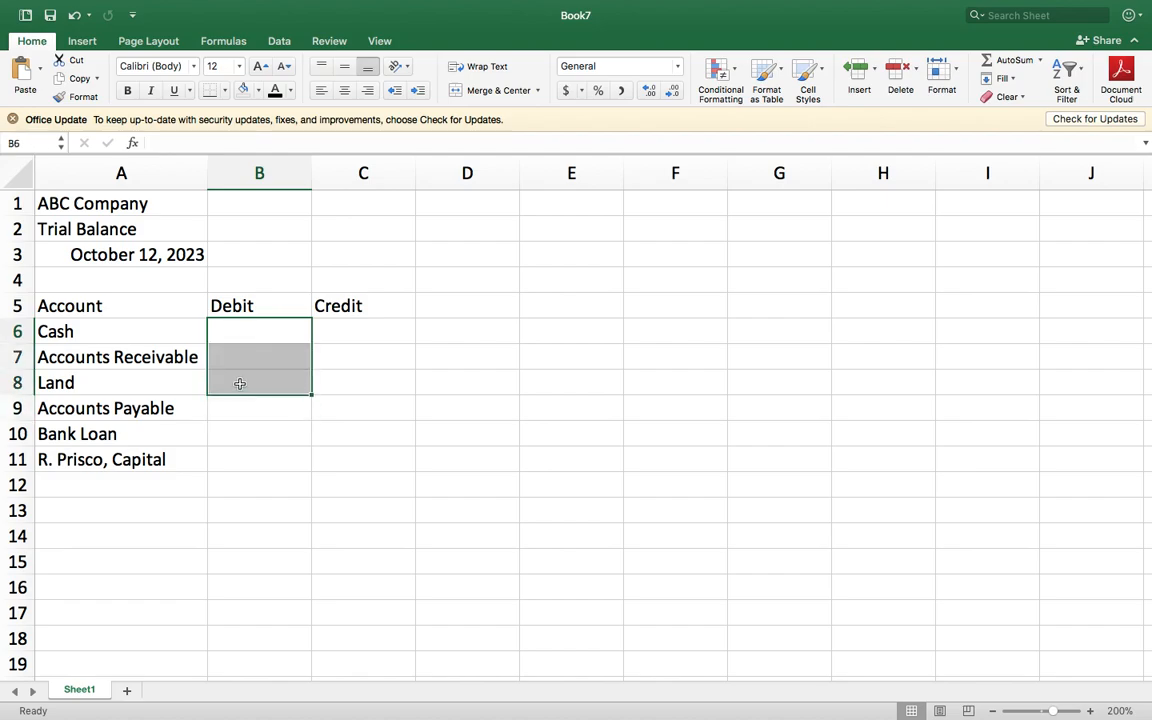
{"action": "left_click", "coordinate": [371, 409]}
{"action": "left_click_drag", "start_coordinate": [371, 409], "coordinate": [371, 452]}
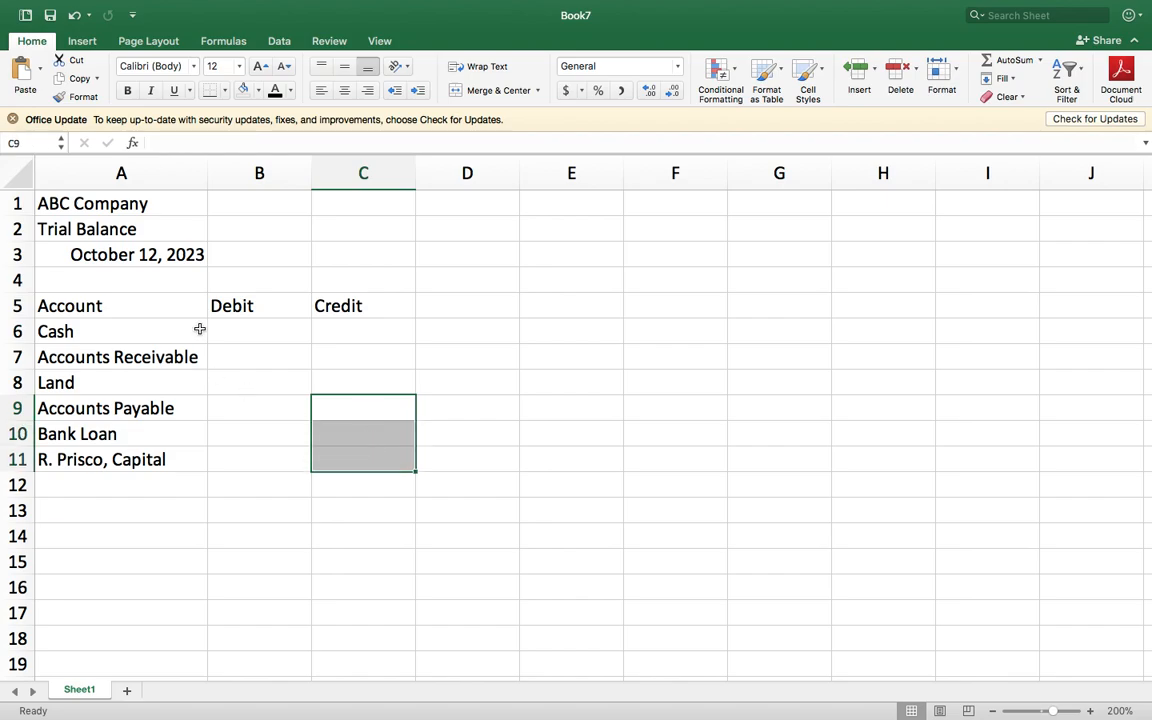
Step: Enter the debit amounts 1000 for Cash, 500 for Accounts Receivable and 100000 for Land
{"action": "left_click", "coordinate": [231, 338]}
{"action": "type", "text": "1000"}
{"action": "key", "text": "Return"}
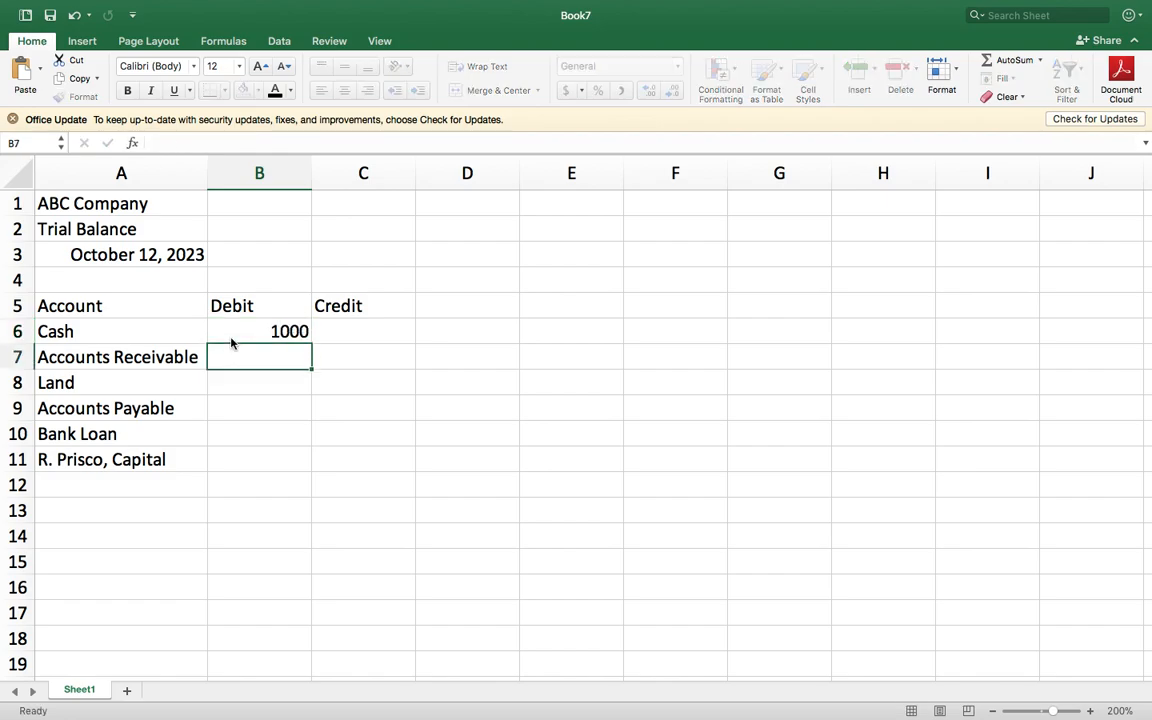
{"action": "type", "text": "500"}
{"action": "key", "text": "Return"}
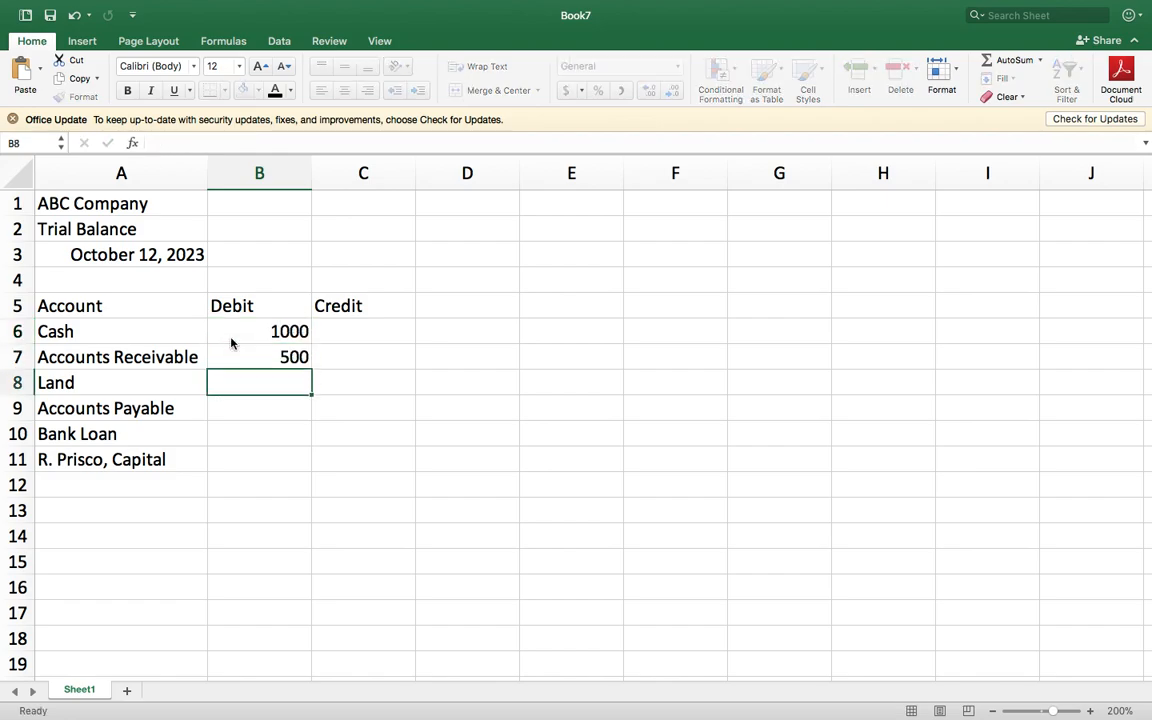
{"action": "type", "text": "100000"}
{"action": "key", "text": "Return"}
Step: Enter the credit amounts 500000 for Accounts Payable and 1500 for Bank Loan
{"action": "key", "text": "Right"}
{"action": "type", "text": "5"}
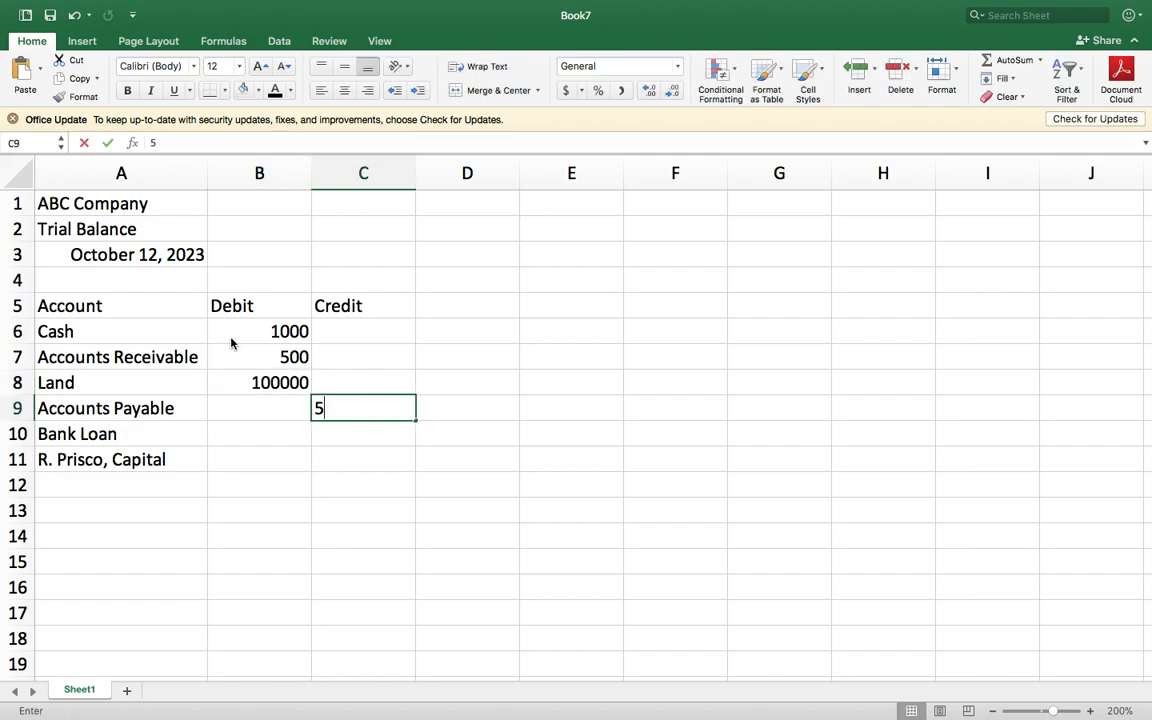
{"action": "type", "text": "00000"}
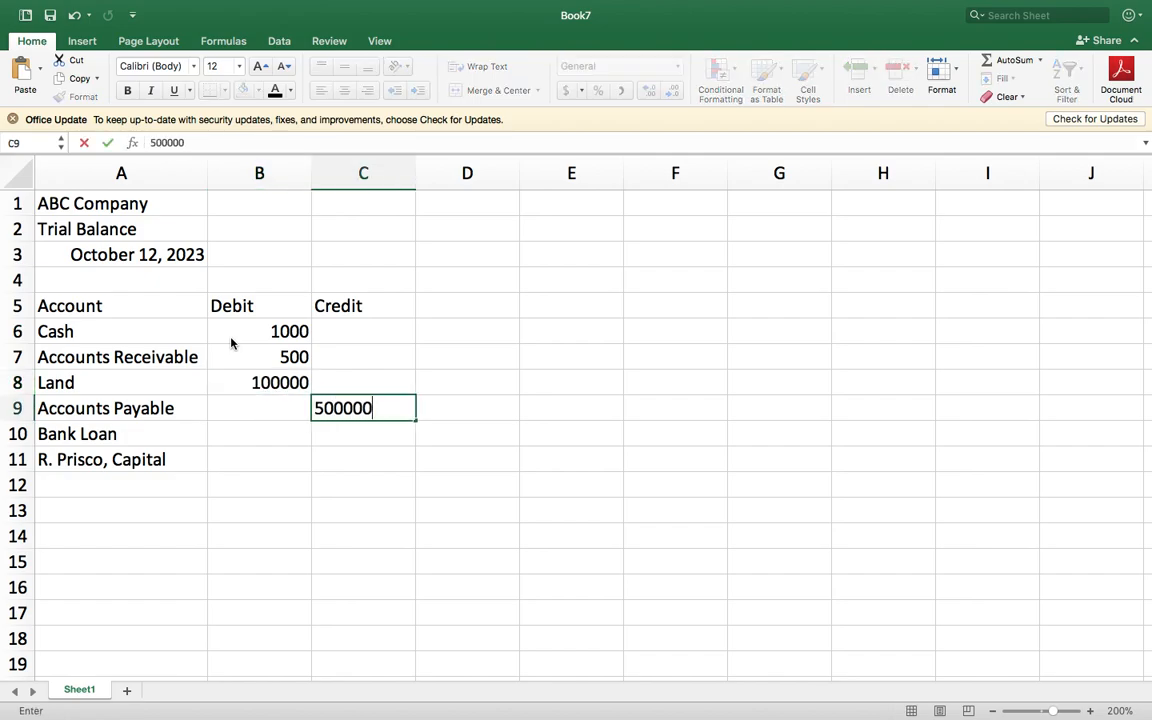
{"action": "key", "text": "Return"}
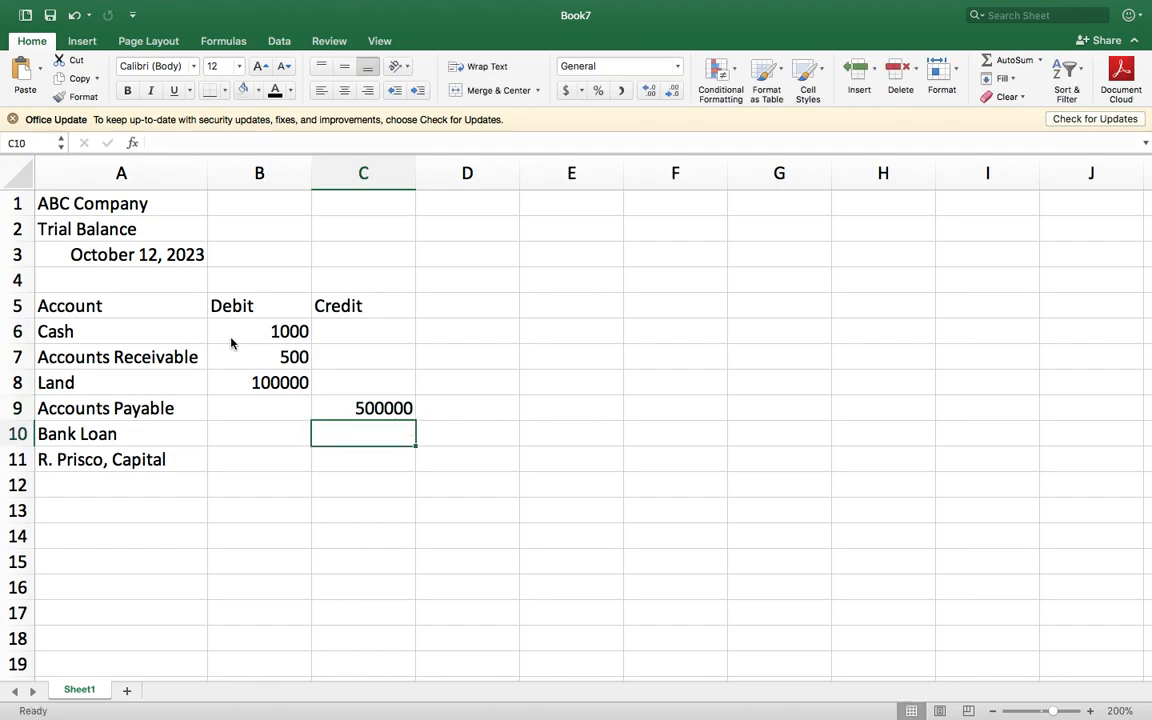
{"action": "type", "text": "1500"}
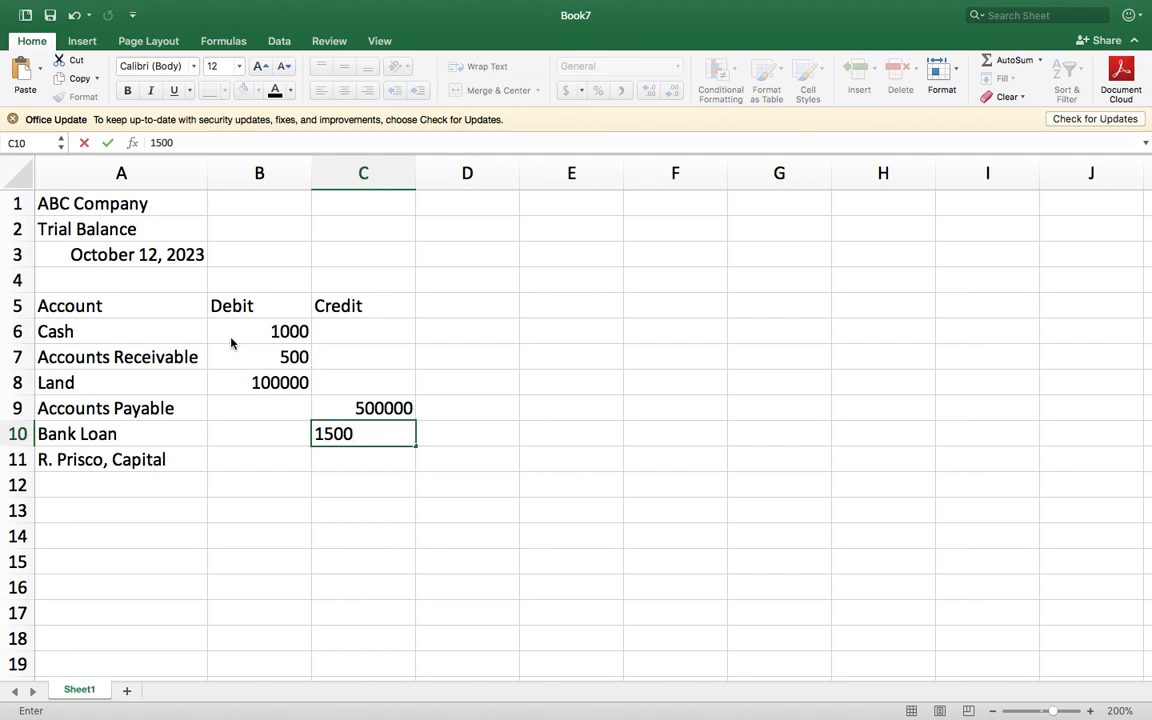
{"action": "key", "text": "Return"}
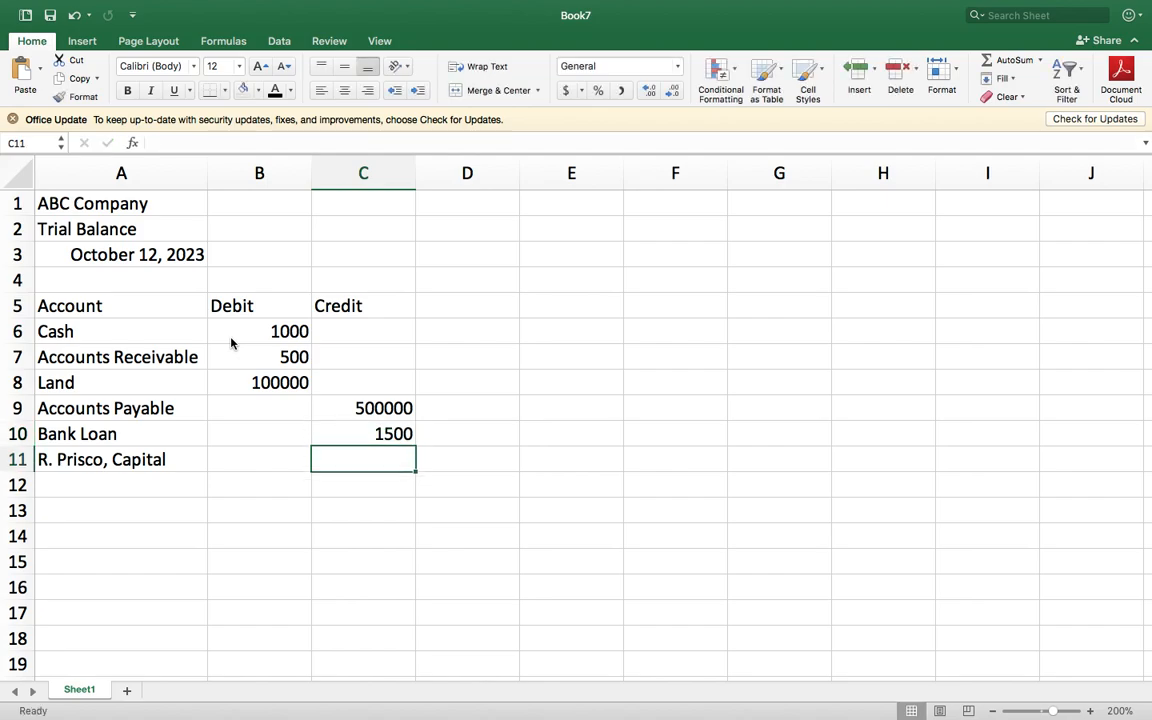
Step: Change the Accounts Payable credit to 50000 and enter a 50000 credit for the owner's capital account
{"action": "key", "text": "Up"}
{"action": "key", "text": "Up"}
{"action": "type", "text": "50"}
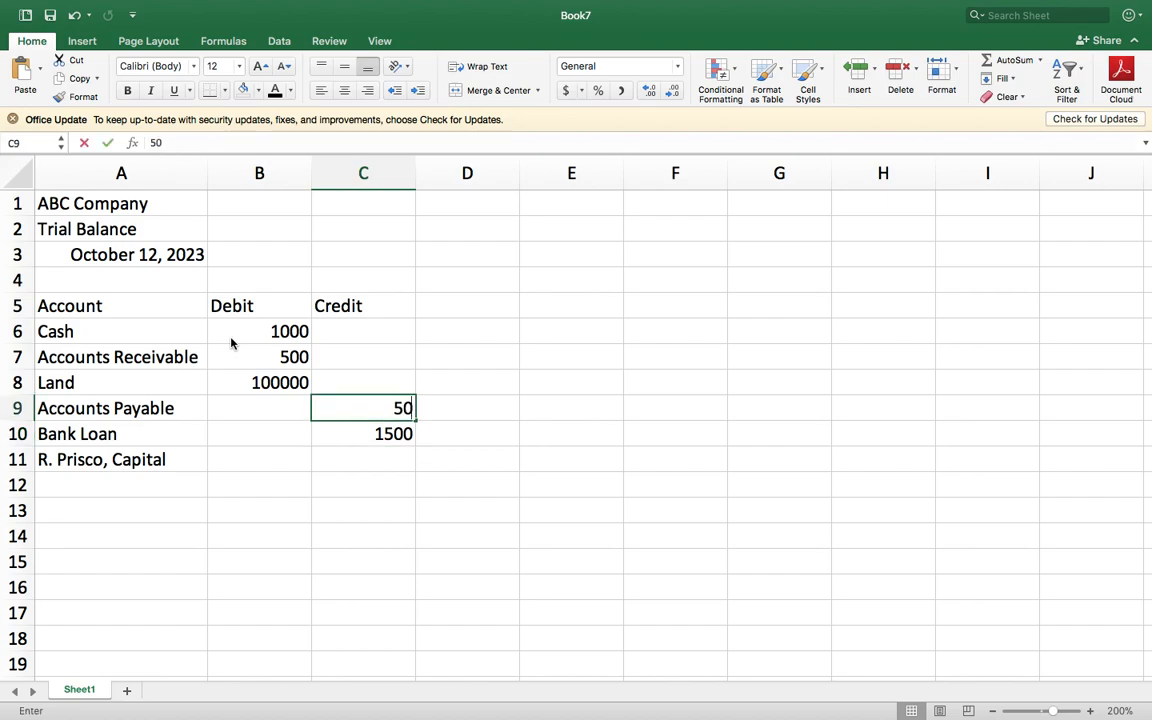
{"action": "type", "text": "000"}
{"action": "key", "text": "Return"}
{"action": "key", "text": "Return"}
{"action": "type", "text": "50000"}
{"action": "key", "text": "Return"}
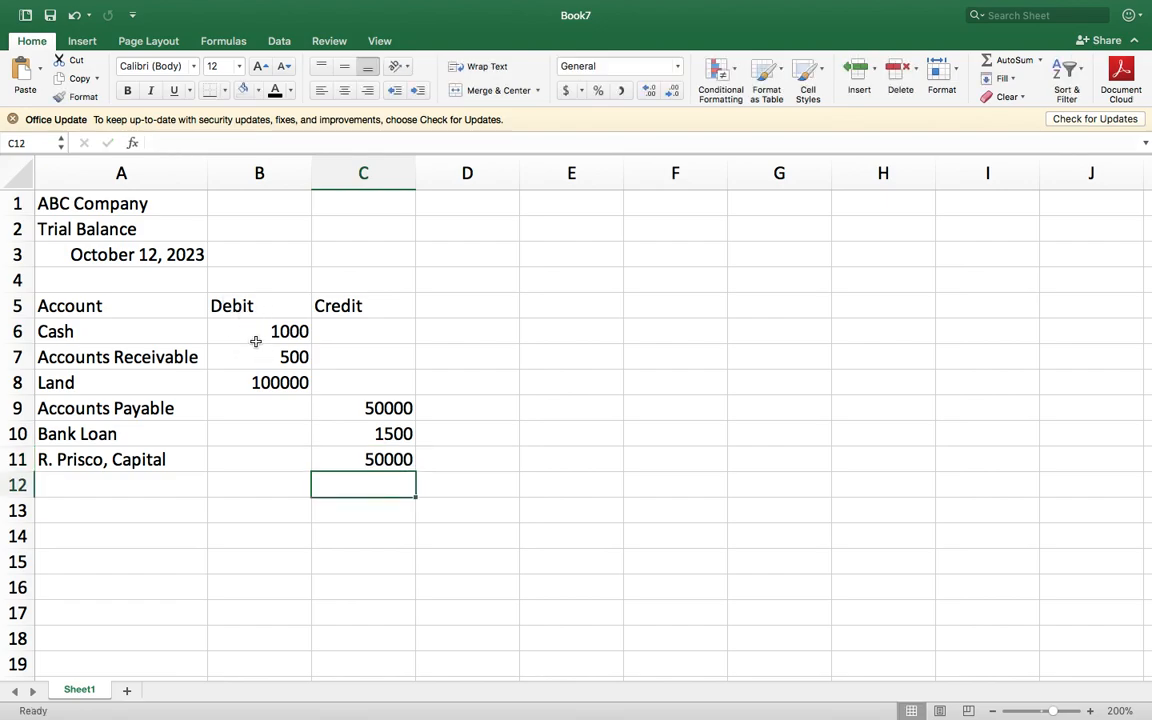
Step: Select the debit and credit amounts to be totalled, and enter the label Total in A12
{"action": "left_click", "coordinate": [256, 481]}
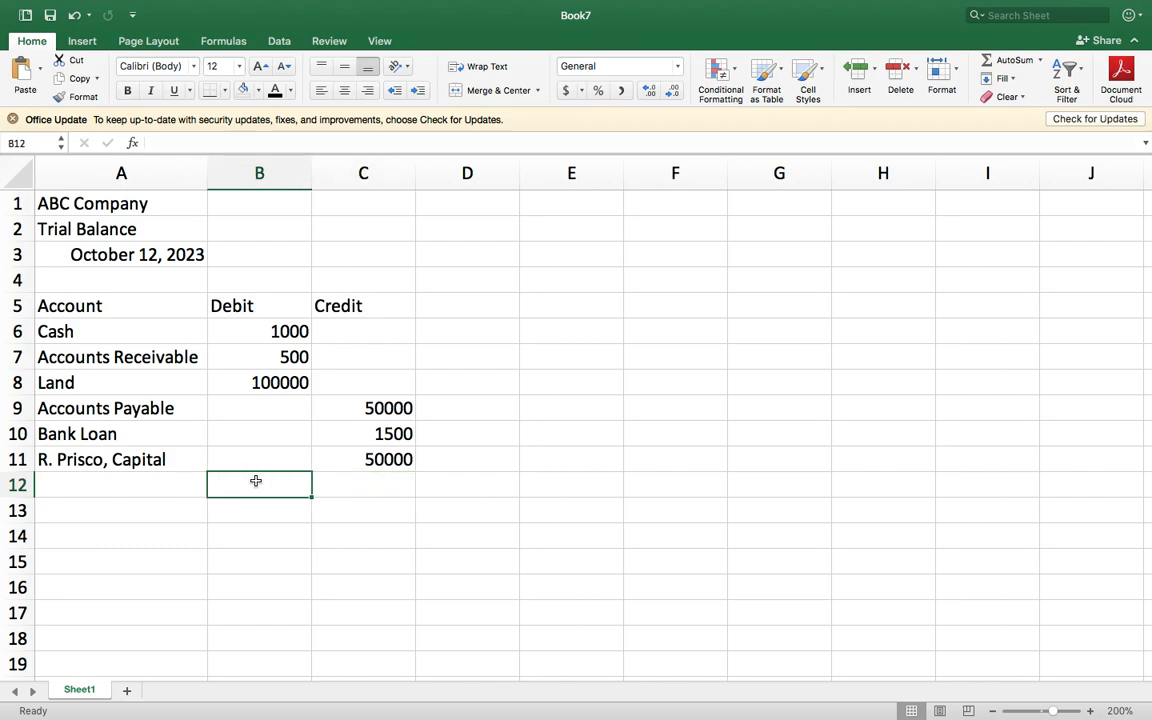
{"action": "left_click_drag", "start_coordinate": [265, 330], "coordinate": [260, 379]}
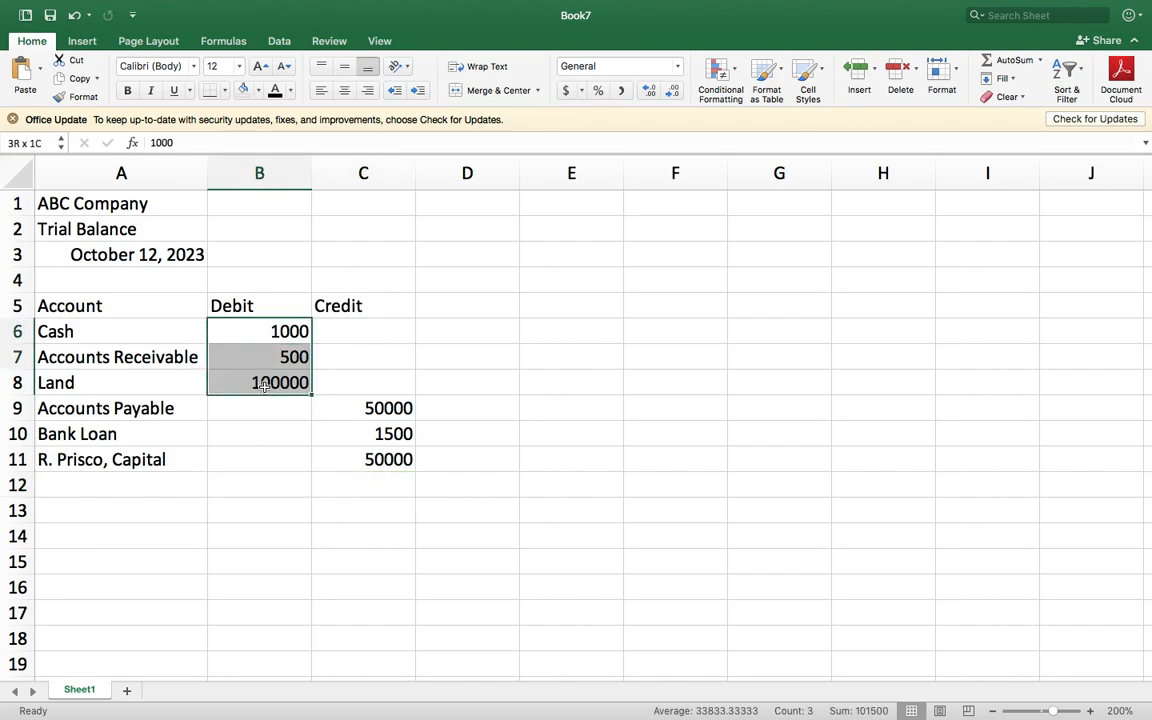
{"action": "left_click_drag", "start_coordinate": [350, 402], "coordinate": [351, 457]}
{"action": "left_click", "coordinate": [272, 482]}
{"action": "left_click", "coordinate": [151, 484]}
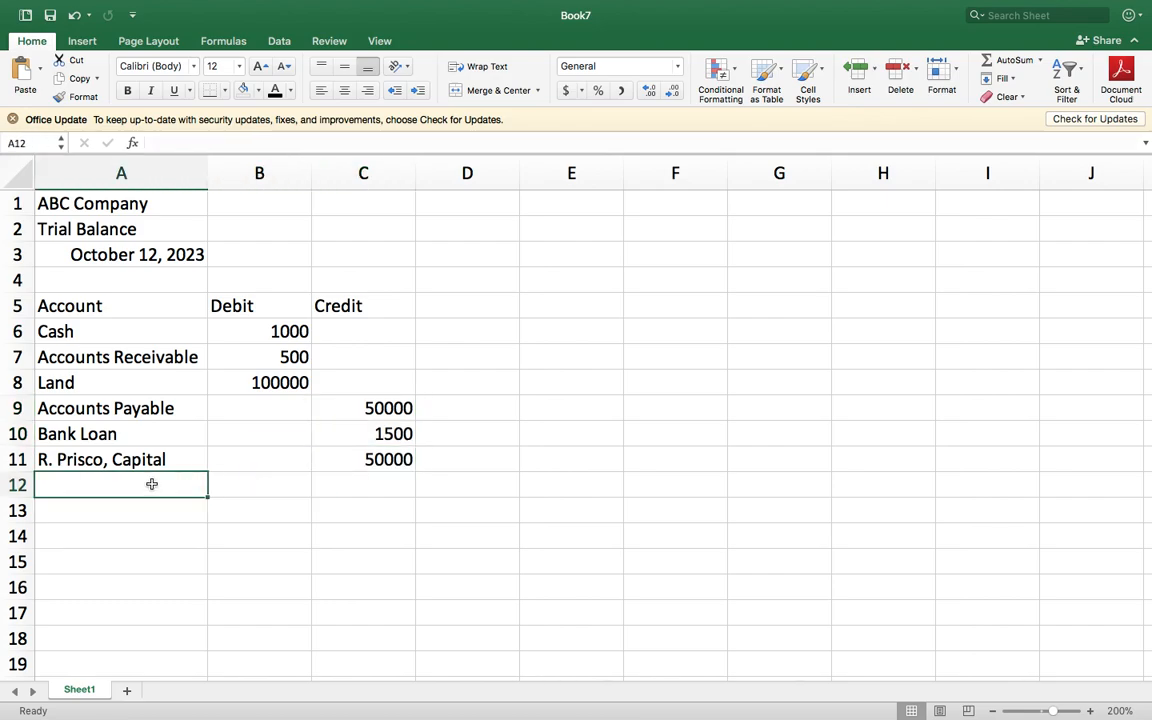
{"action": "type", "text": "Total"}
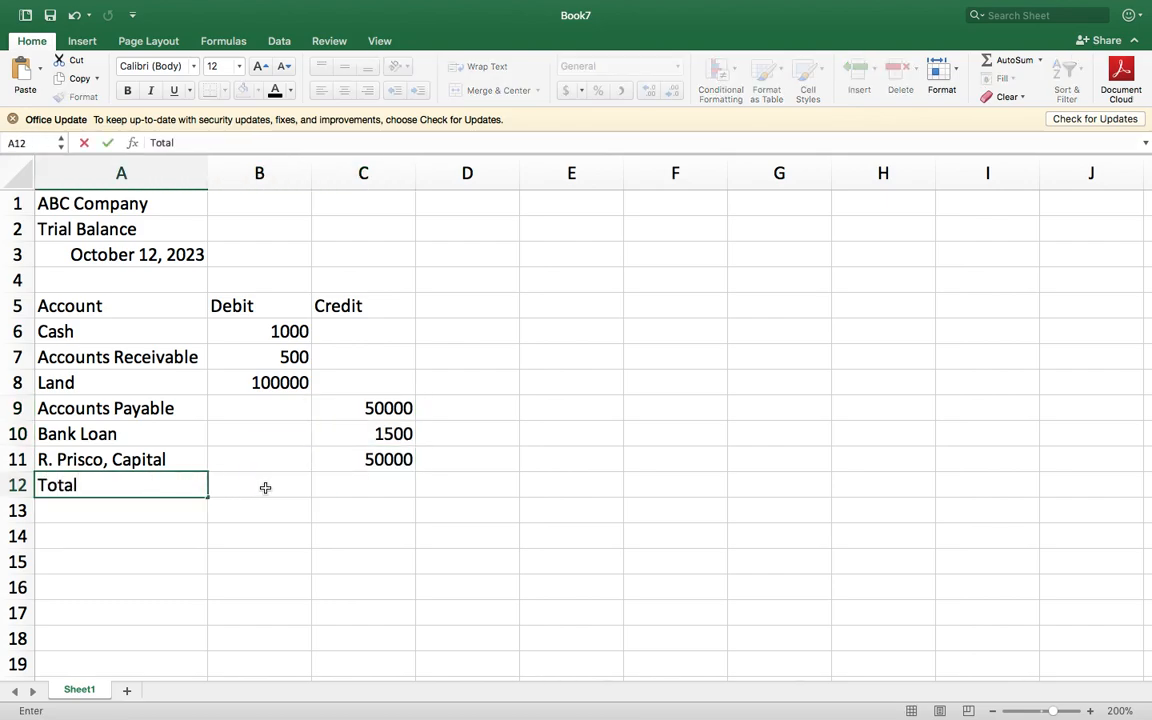
Step: Total the debit amounts in B12 with the formula =SUM(B6:B8)
{"action": "left_click", "coordinate": [265, 487]}
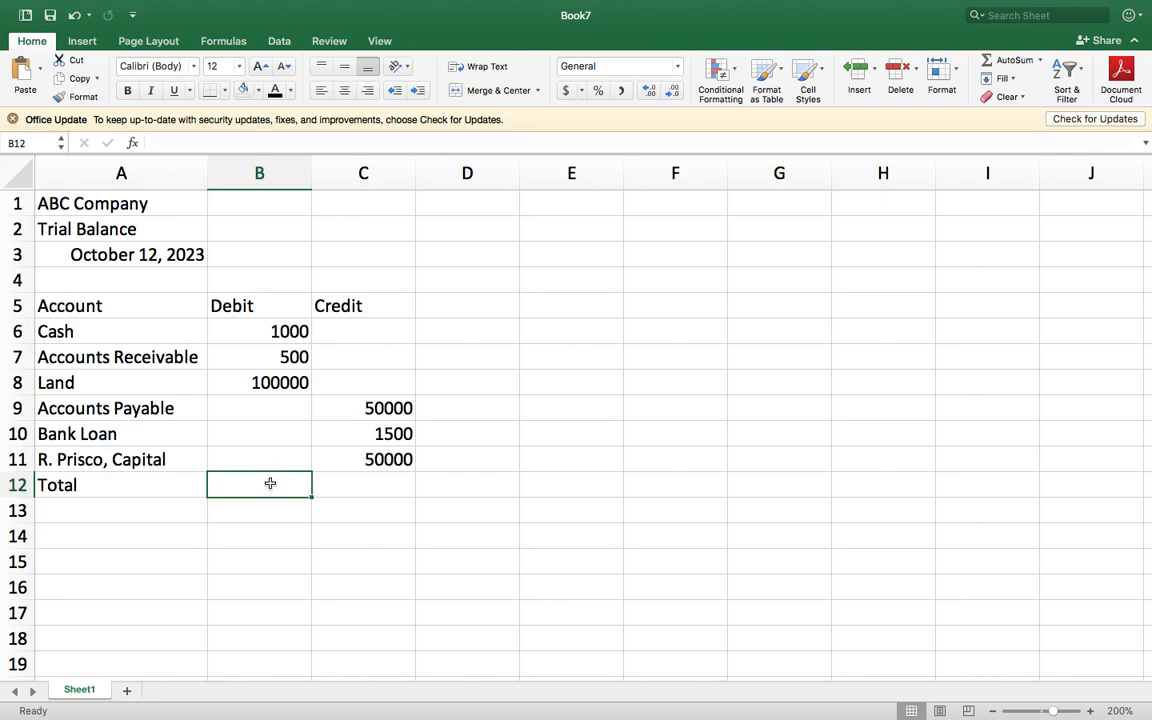
{"action": "type", "text": "="}
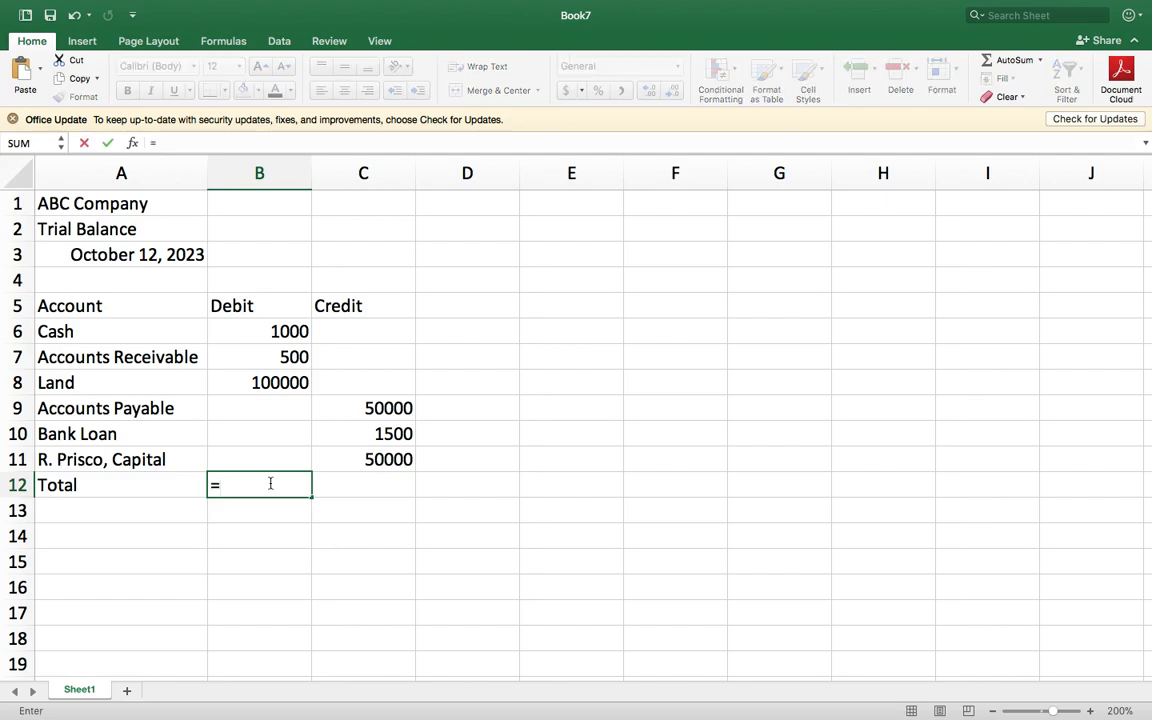
{"action": "type", "text": "SUM("}
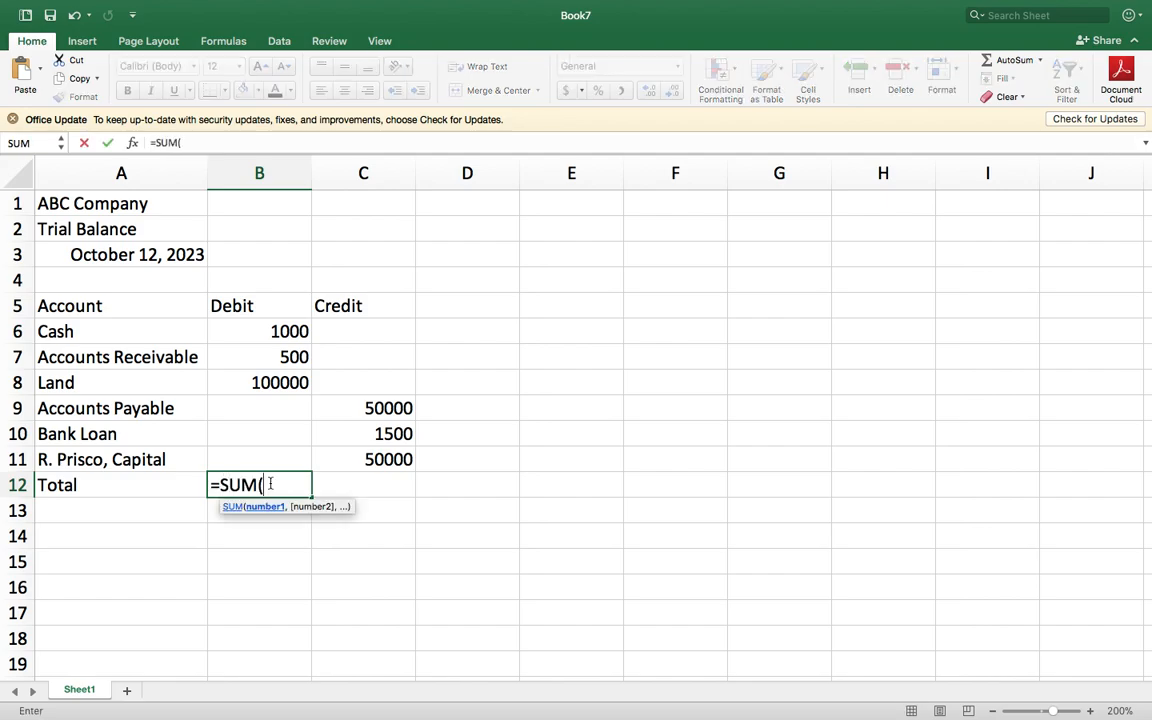
{"action": "left_click_drag", "start_coordinate": [266, 331], "coordinate": [266, 378]}
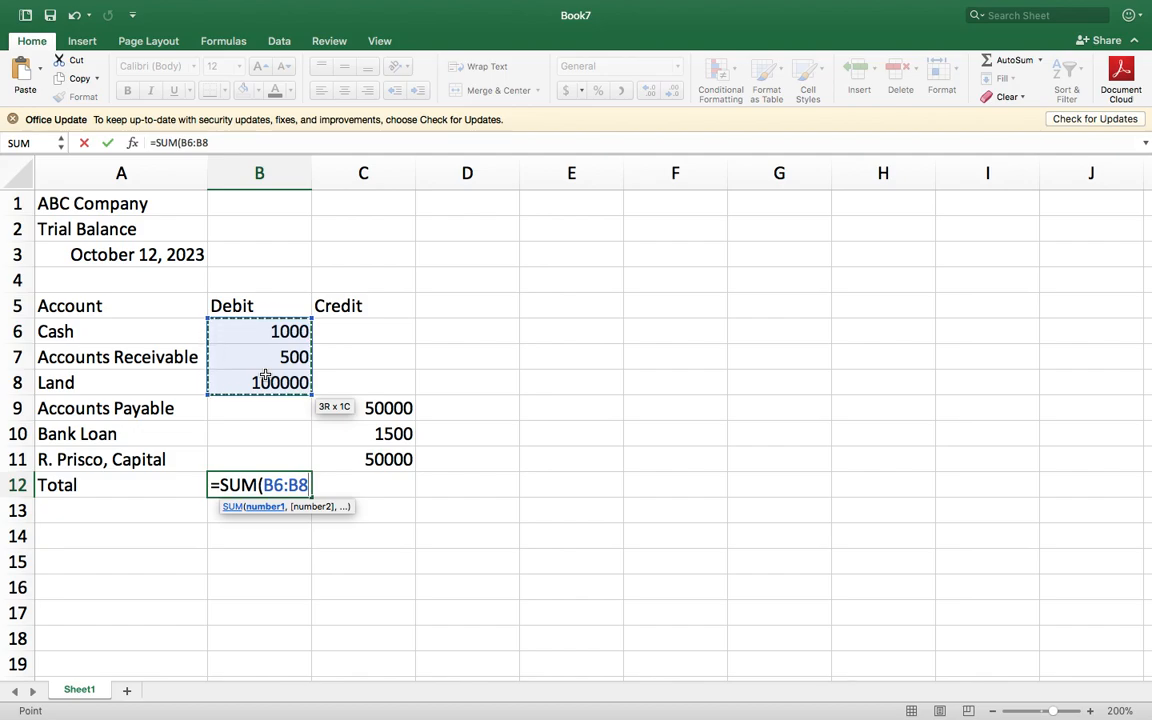
{"action": "type", "text": ")"}
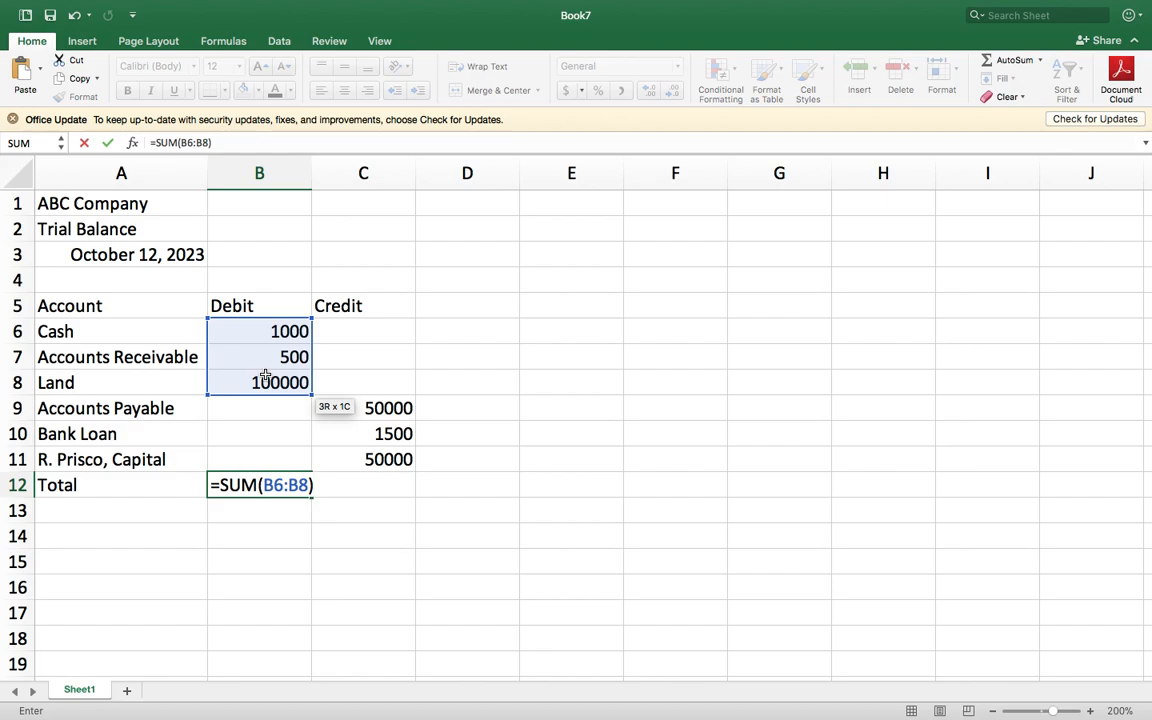
{"action": "key", "text": "Return"}
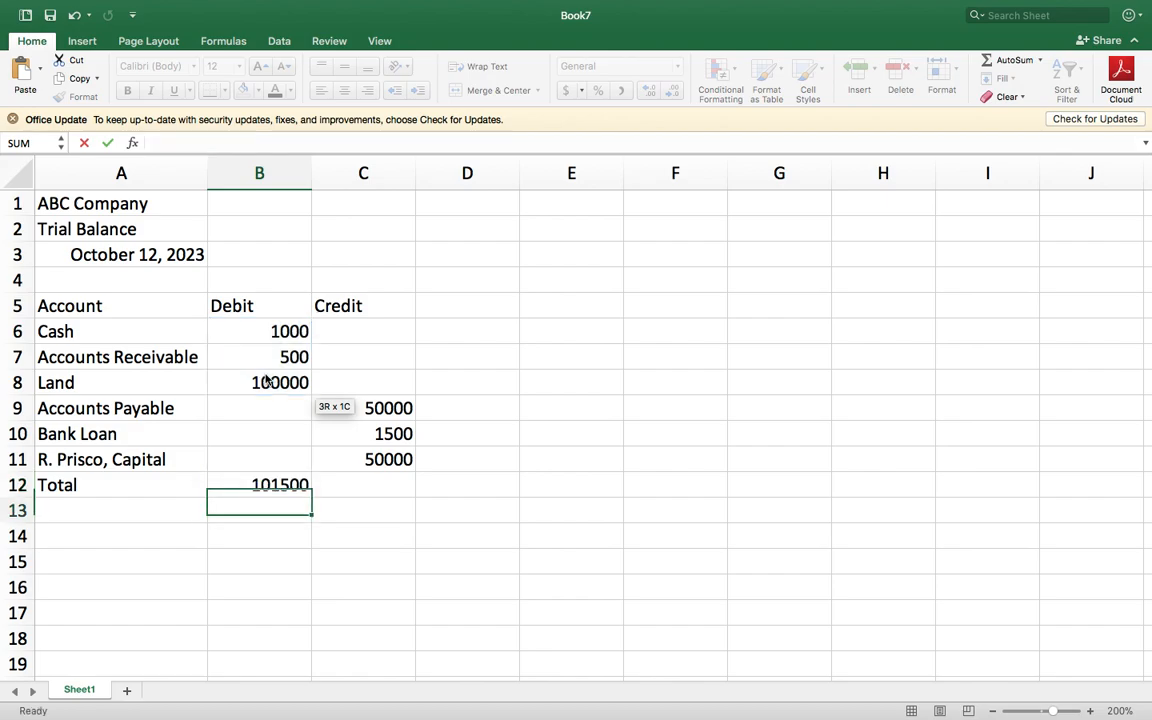
Step: Total the credit amounts in C12 with the formula =SUM(C9:C11)
{"action": "left_click", "coordinate": [362, 486]}
{"action": "type", "text": "="}
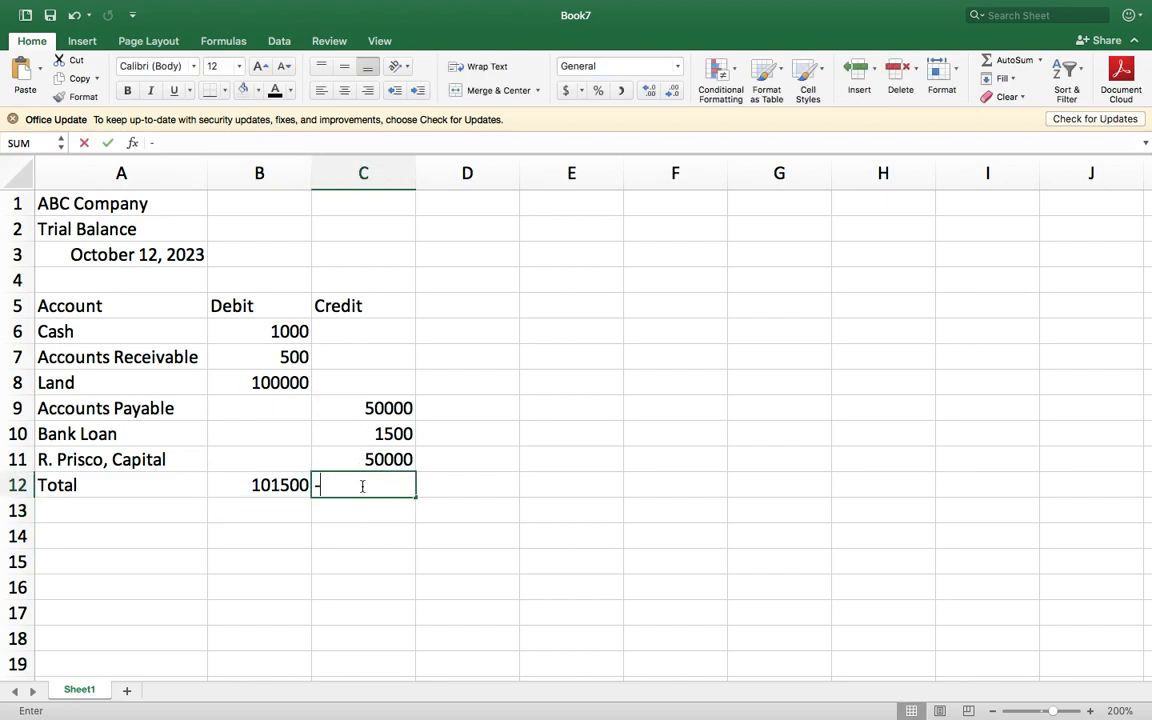
{"action": "key", "text": "BackSpace"}
{"action": "type", "text": "=SUM*"}
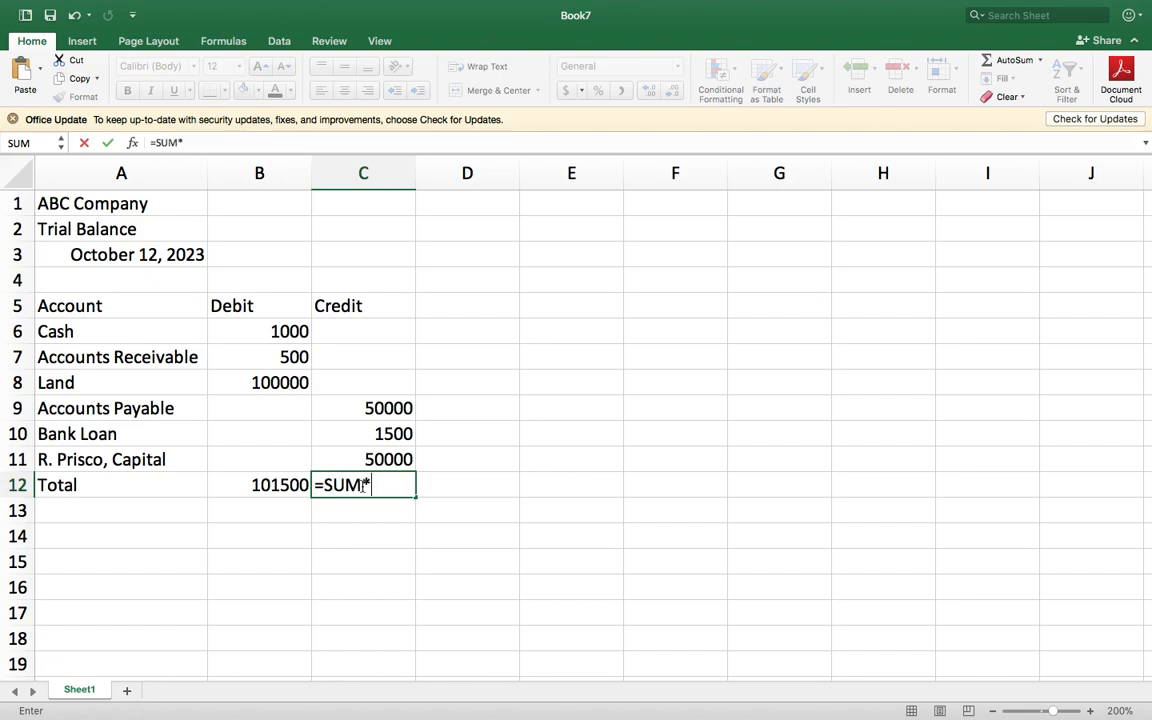
{"action": "key", "text": "BackSpace"}
{"action": "type", "text": "("}
{"action": "left_click_drag", "start_coordinate": [375, 406], "coordinate": [378, 459]}
{"action": "type", "text": ")"}
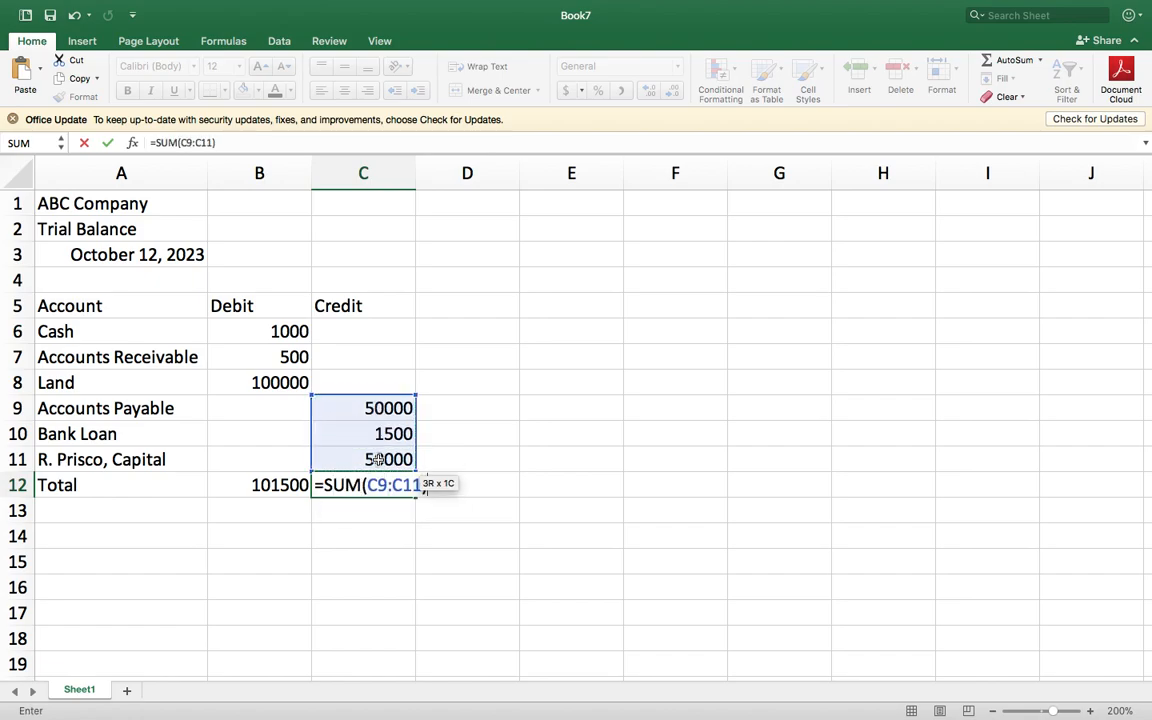
{"action": "key", "text": "Return"}
{"action": "left_click", "coordinate": [373, 540]}
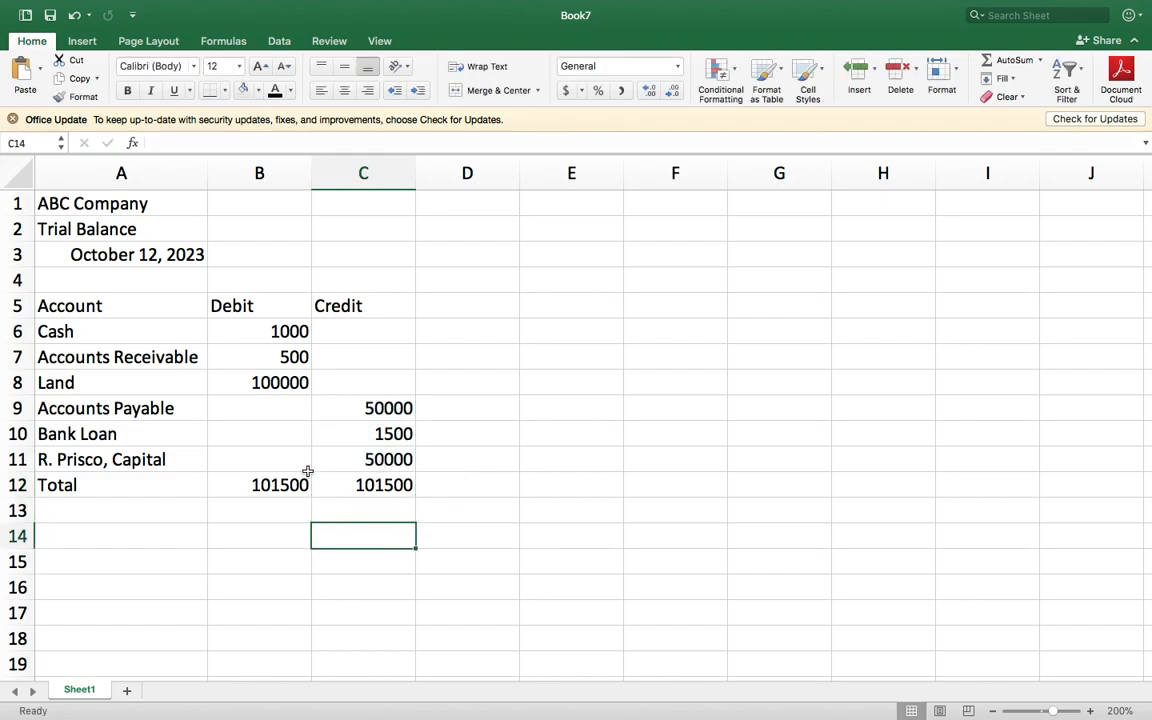
Step: Centre the contents of B5:C13 and make the Account, Debit and Credit headings in row 5 bold
{"action": "left_click_drag", "start_coordinate": [250, 306], "coordinate": [370, 510]}
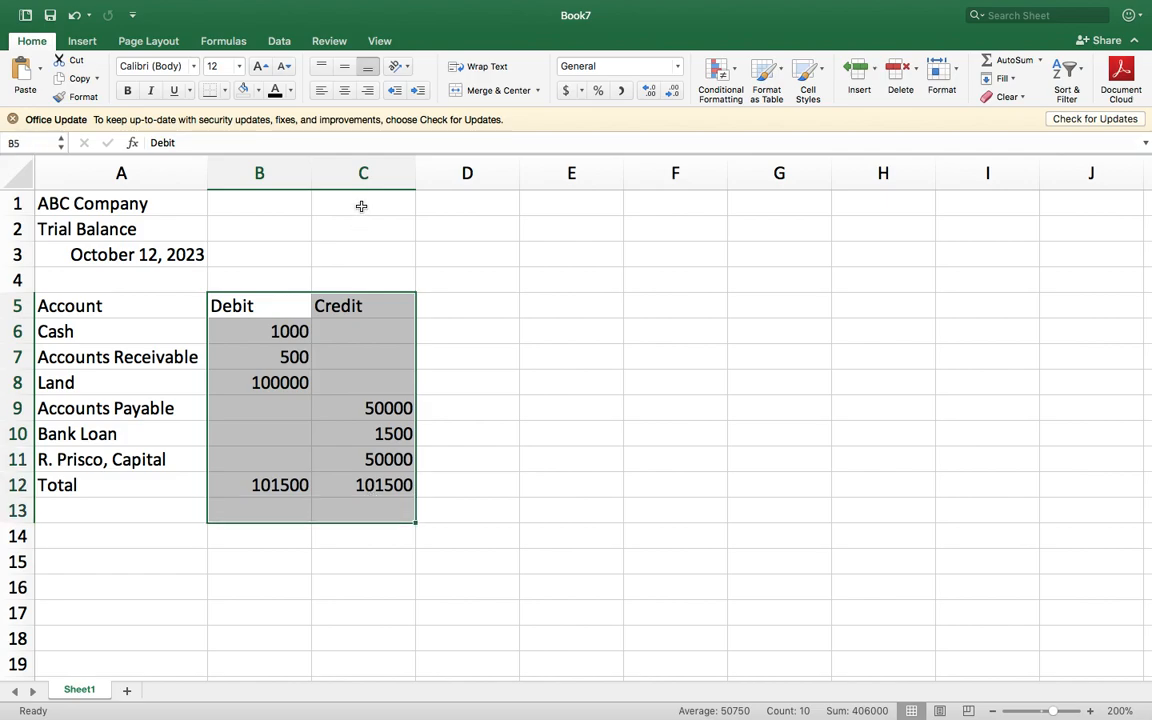
{"action": "left_click", "coordinate": [343, 91]}
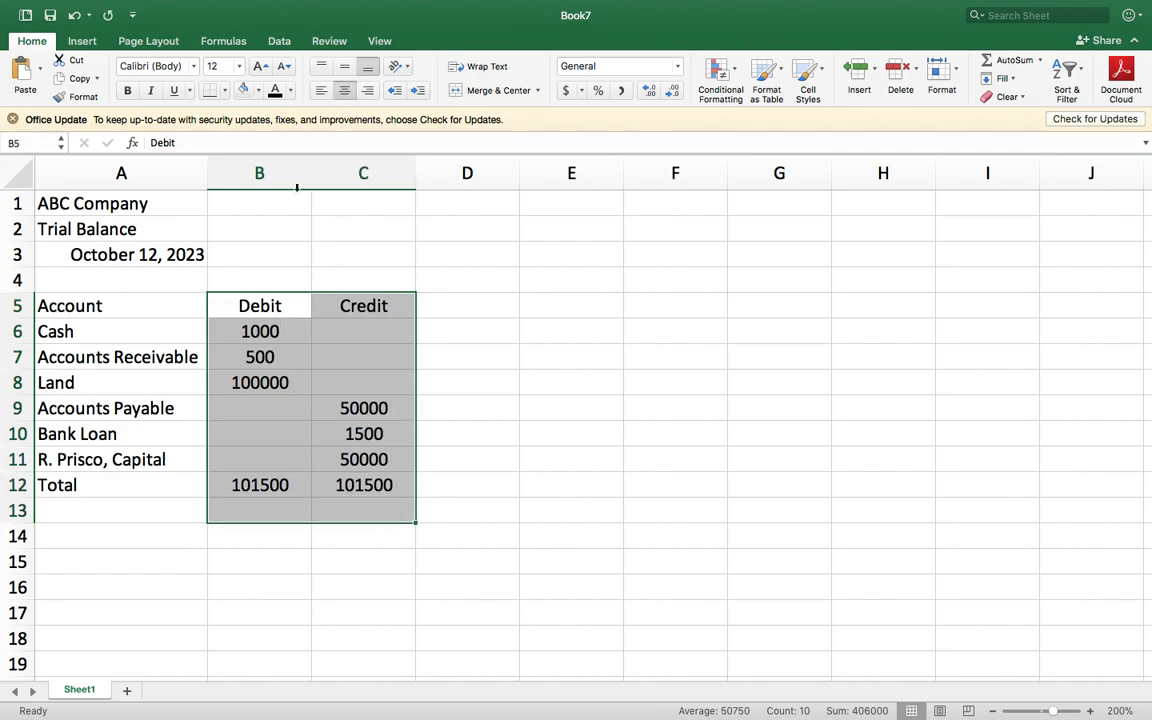
{"action": "left_click", "coordinate": [159, 306]}
{"action": "left_click_drag", "start_coordinate": [159, 306], "coordinate": [343, 306]}
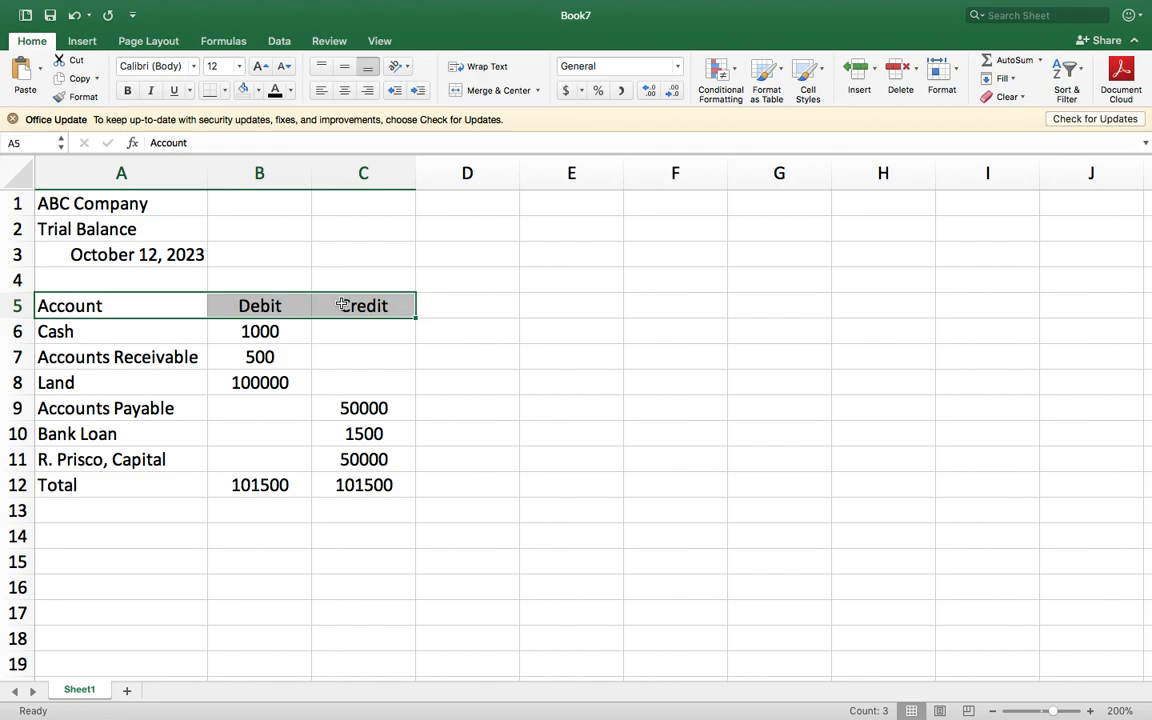
{"action": "key", "text": "super+b"}
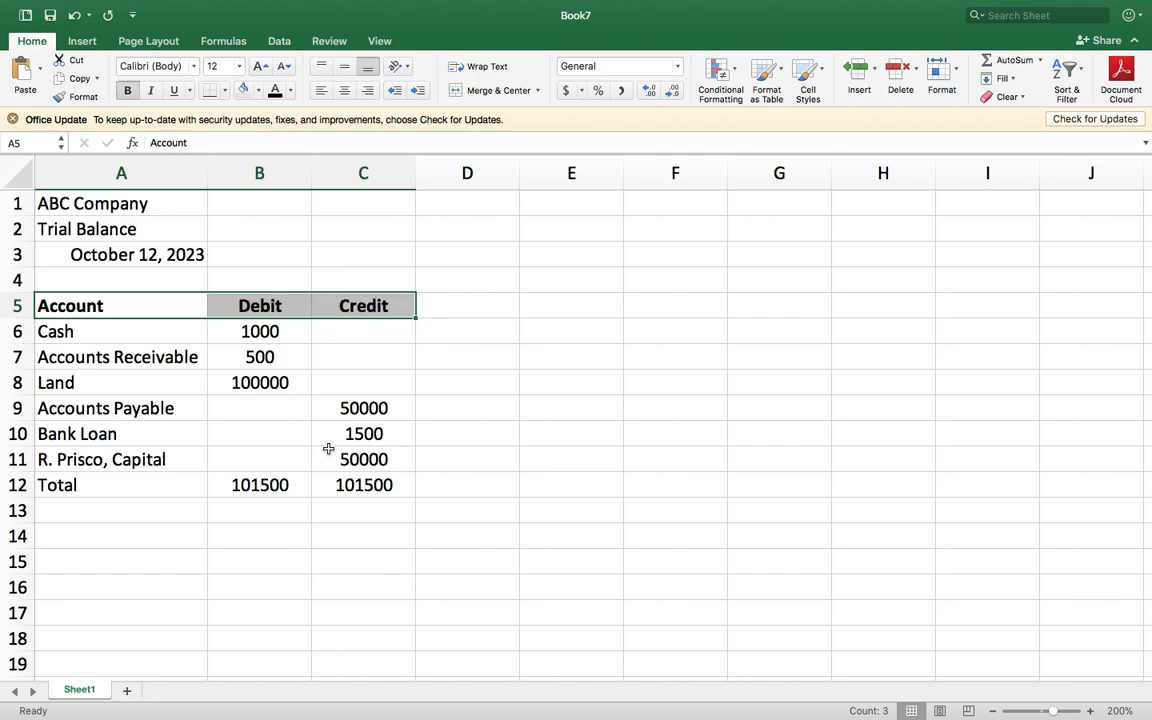
Step: Add a bottom border to B11:C11 and a bottom double border under the totals in B12:C12
{"action": "left_click_drag", "start_coordinate": [249, 457], "coordinate": [345, 459]}
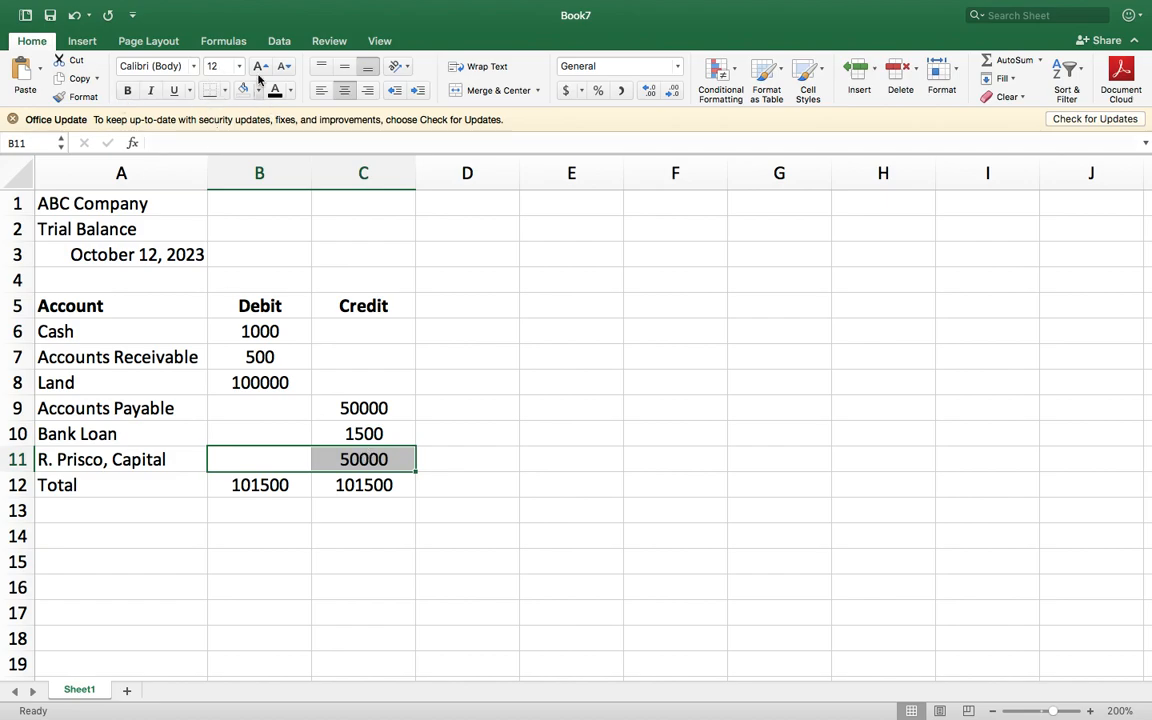
{"action": "left_click", "coordinate": [293, 482]}
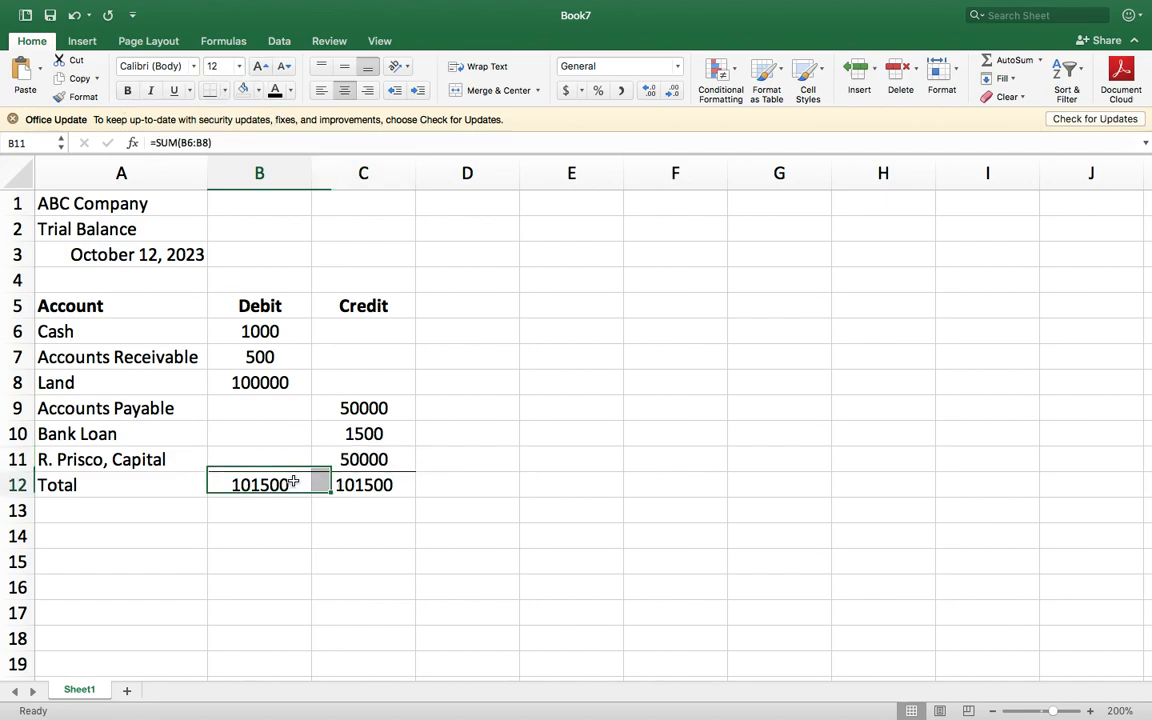
{"action": "left_click_drag", "start_coordinate": [296, 481], "coordinate": [342, 481]}
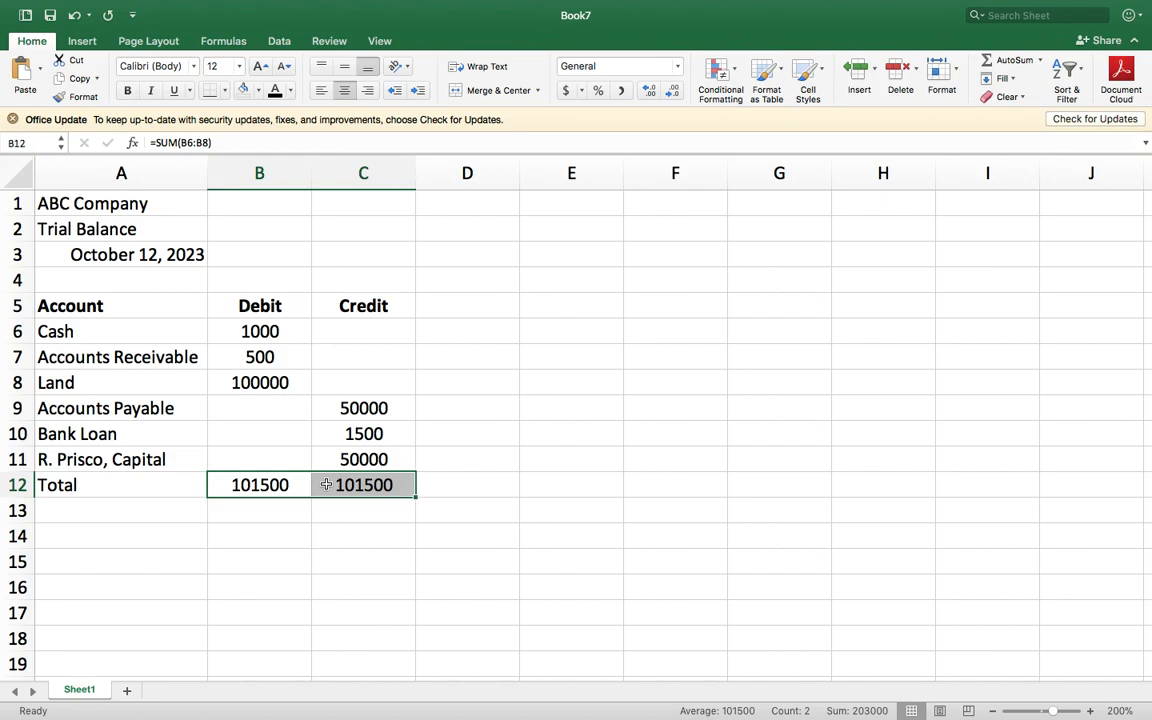
{"action": "left_click", "coordinate": [225, 90]}
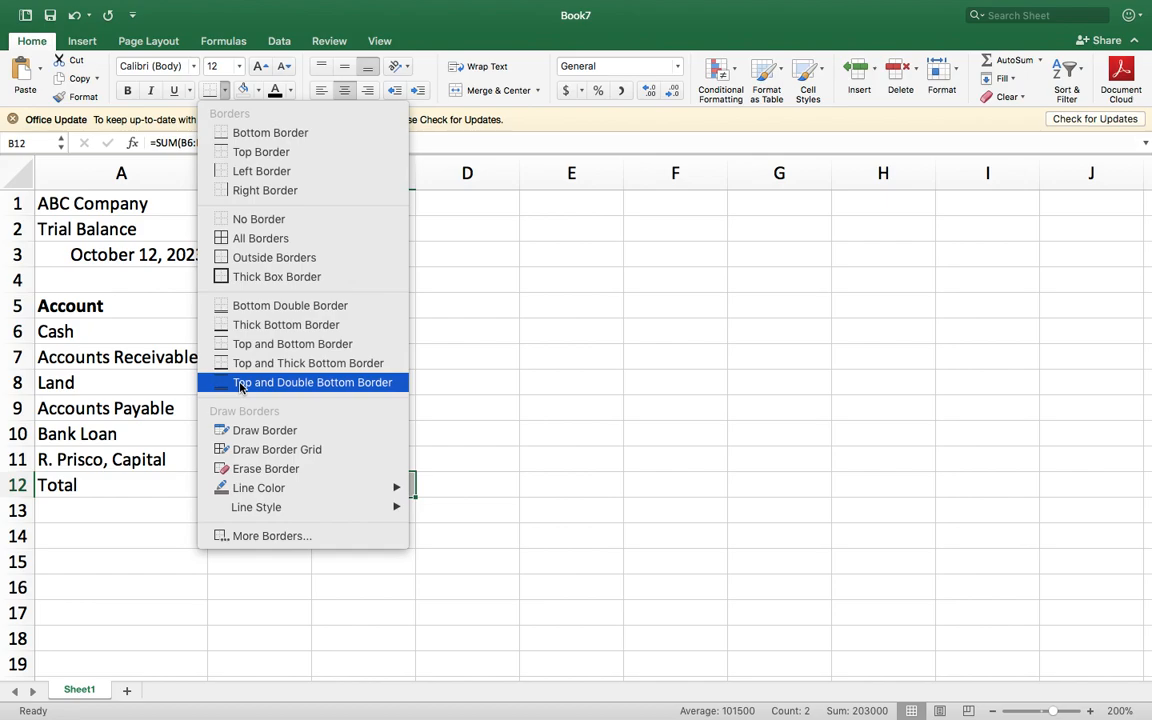
{"action": "left_click", "coordinate": [245, 306]}
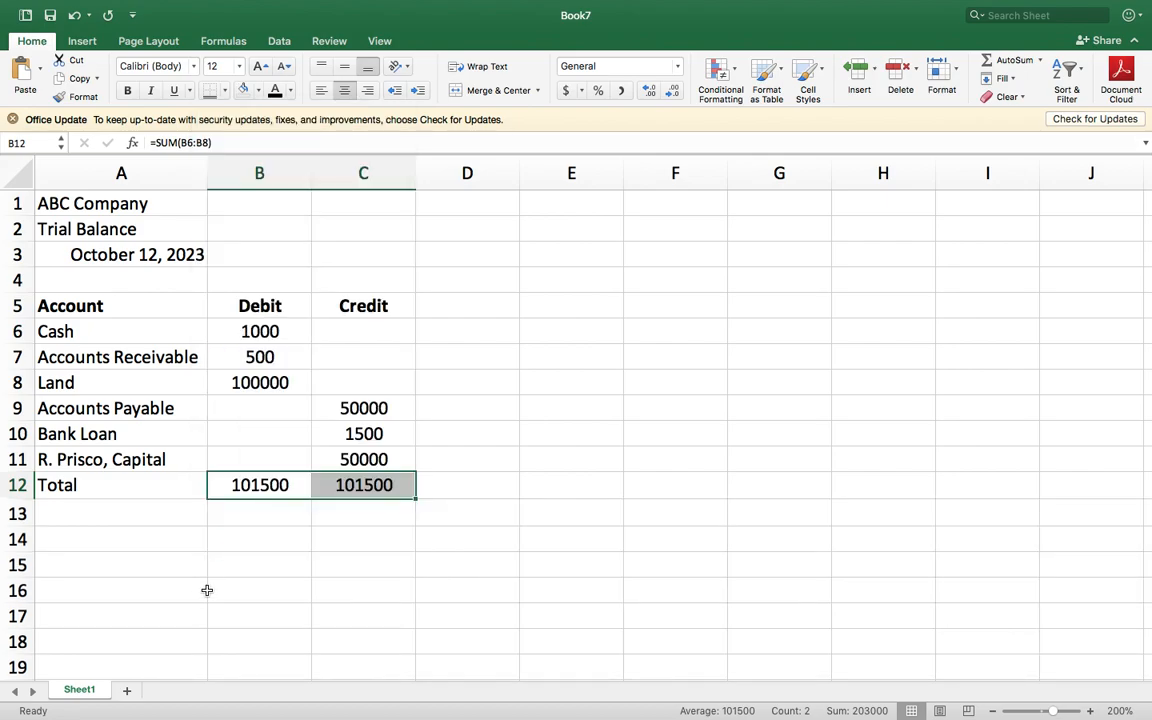
{"action": "left_click", "coordinate": [204, 591]}
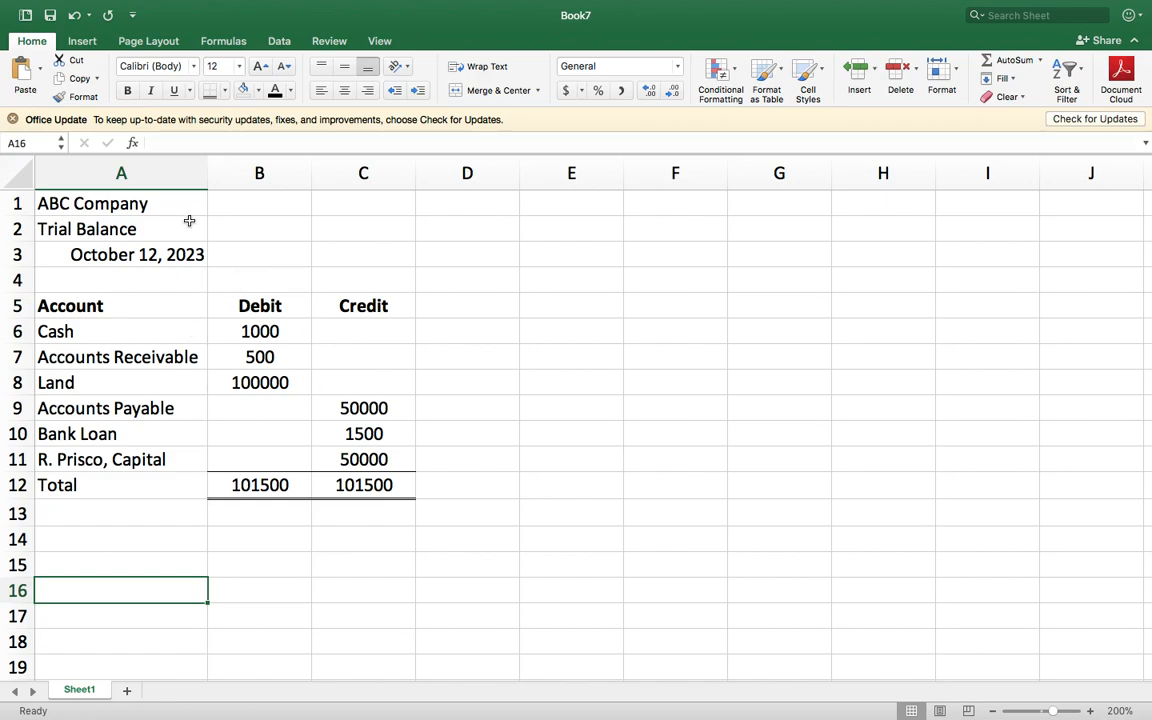
Step: Left-align the date in A3, and merge and centre the company name, report title and date each across columns A to C
{"action": "left_click", "coordinate": [168, 250]}
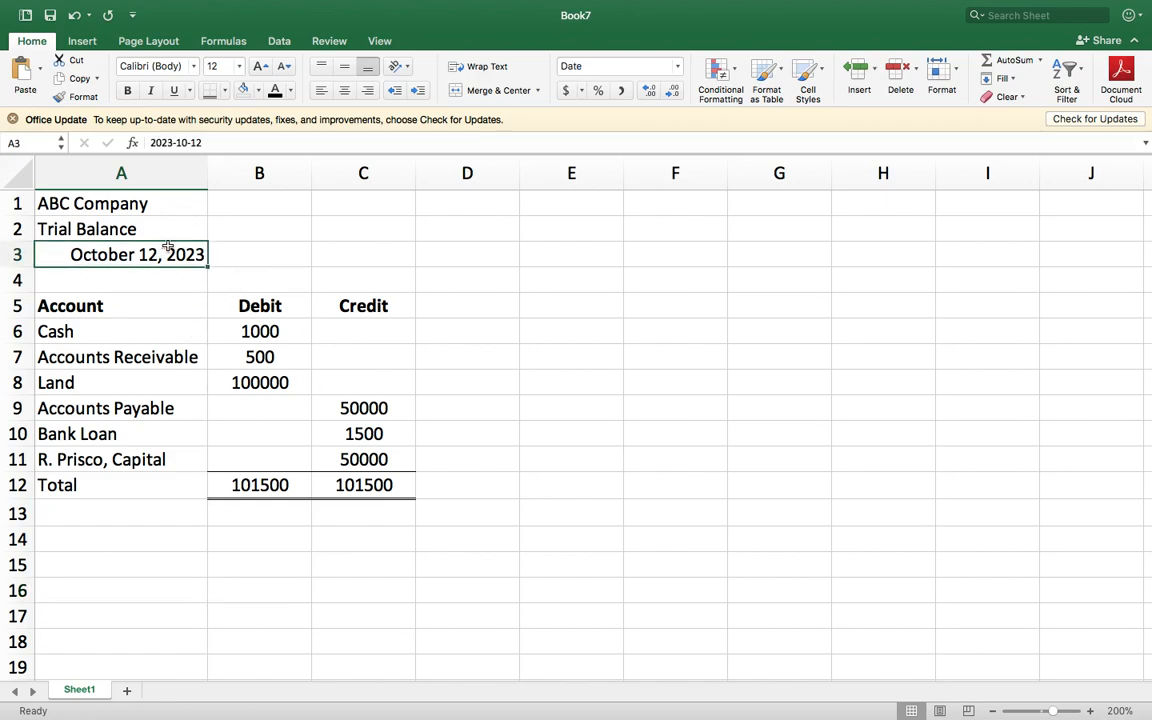
{"action": "left_click", "coordinate": [321, 90]}
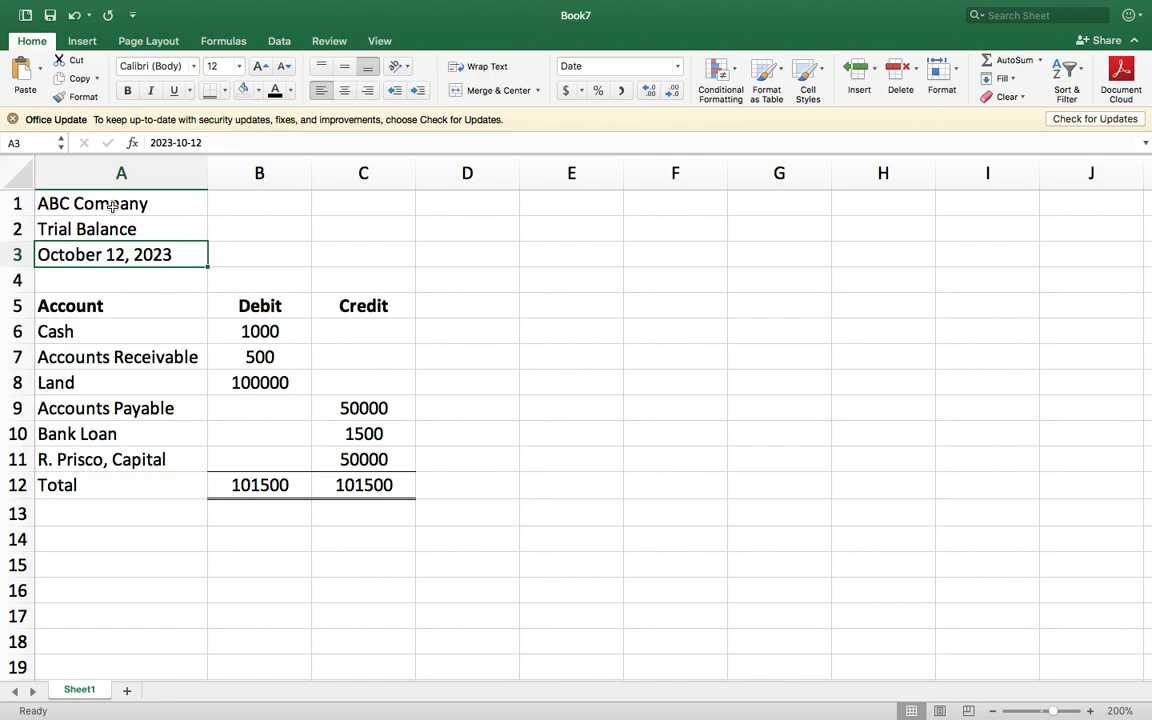
{"action": "left_click_drag", "start_coordinate": [113, 205], "coordinate": [352, 206]}
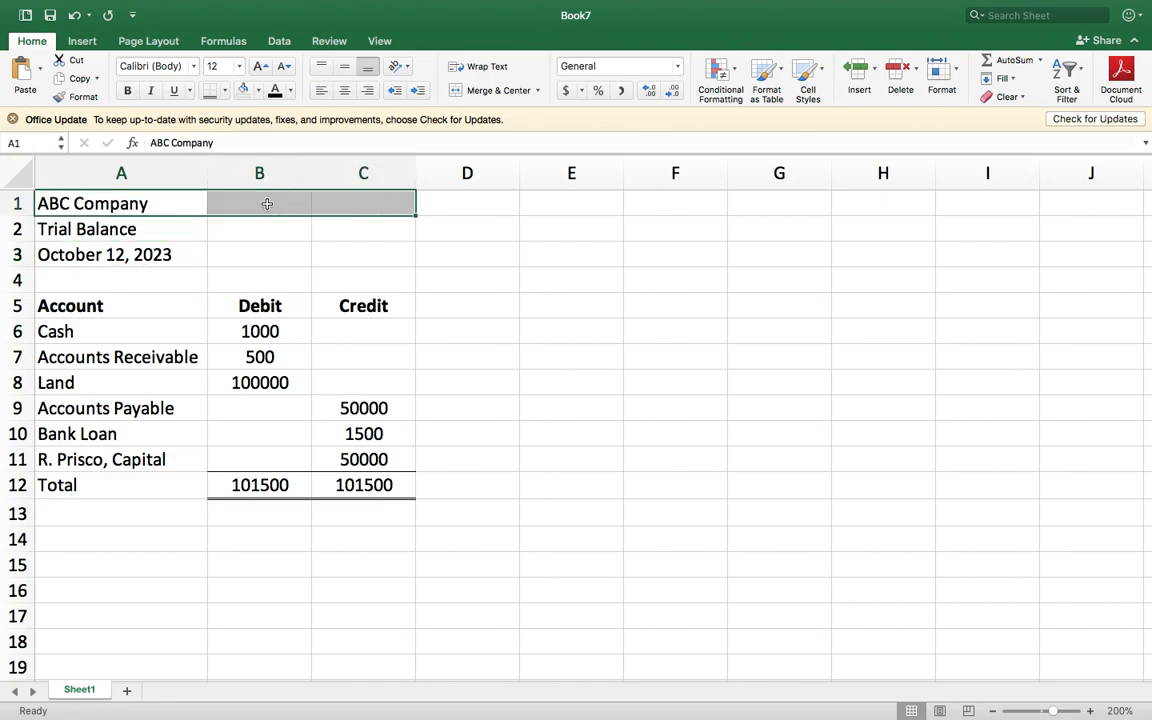
{"action": "left_click", "coordinate": [505, 91]}
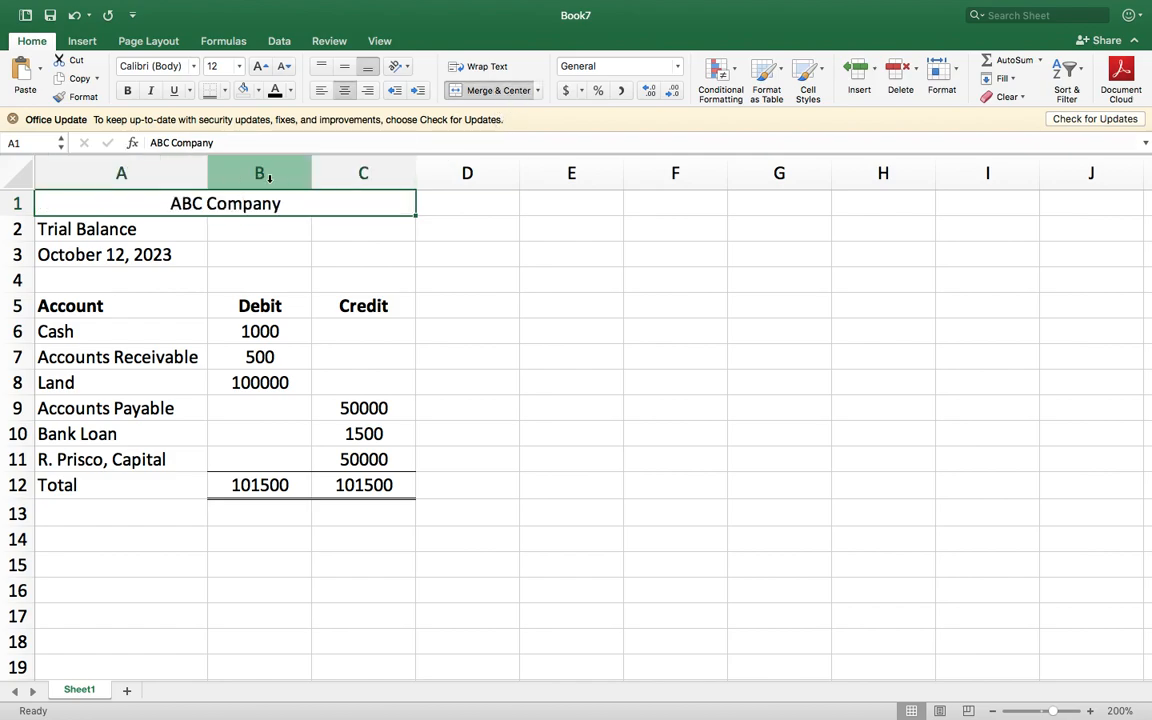
{"action": "left_click", "coordinate": [147, 229]}
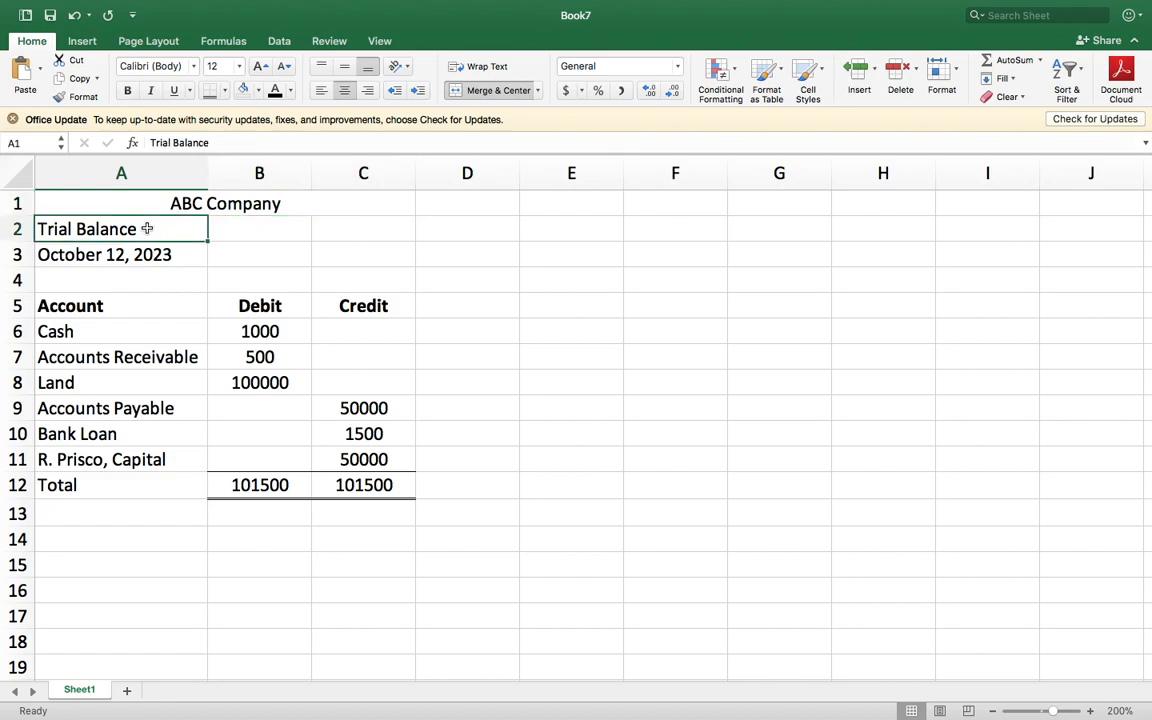
{"action": "left_click_drag", "start_coordinate": [147, 229], "coordinate": [351, 228]}
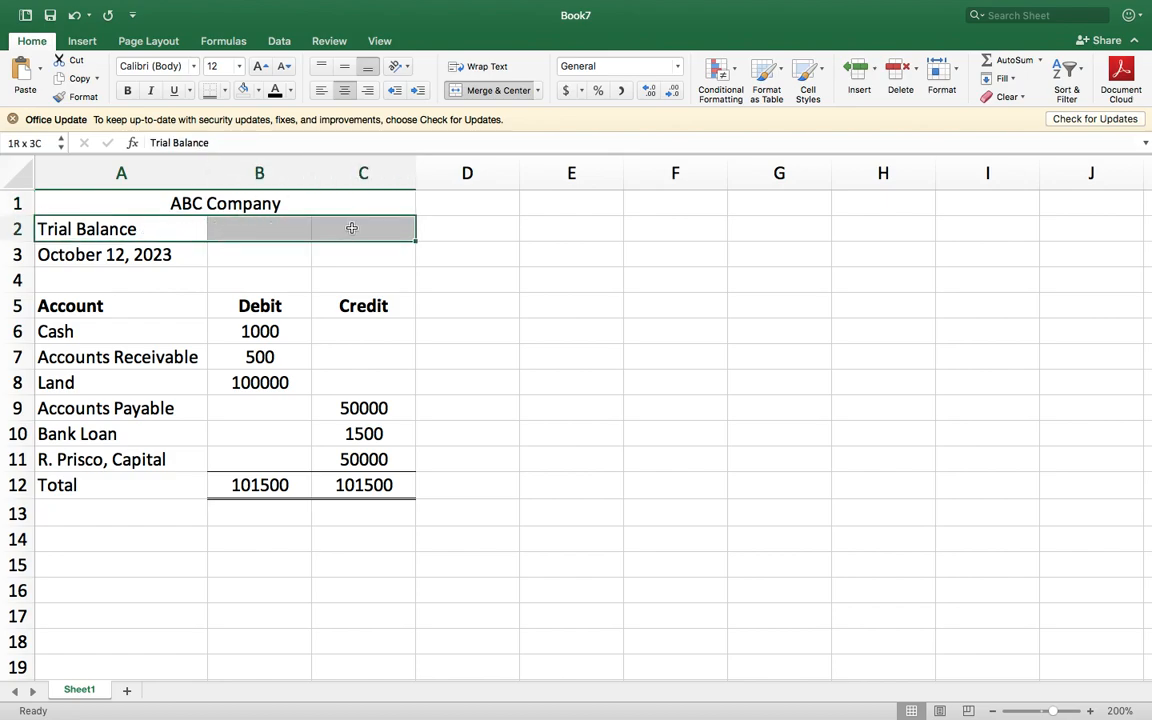
{"action": "left_click", "coordinate": [491, 92]}
{"action": "left_click_drag", "start_coordinate": [119, 255], "coordinate": [342, 242]}
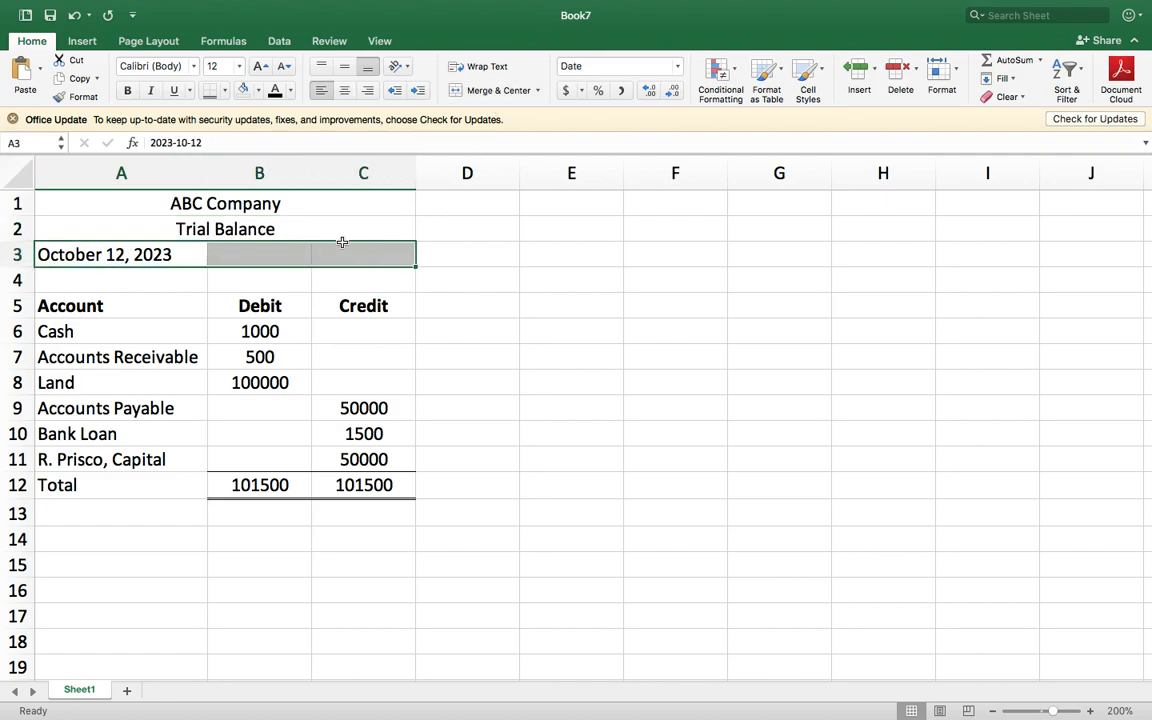
{"action": "left_click", "coordinate": [491, 90]}
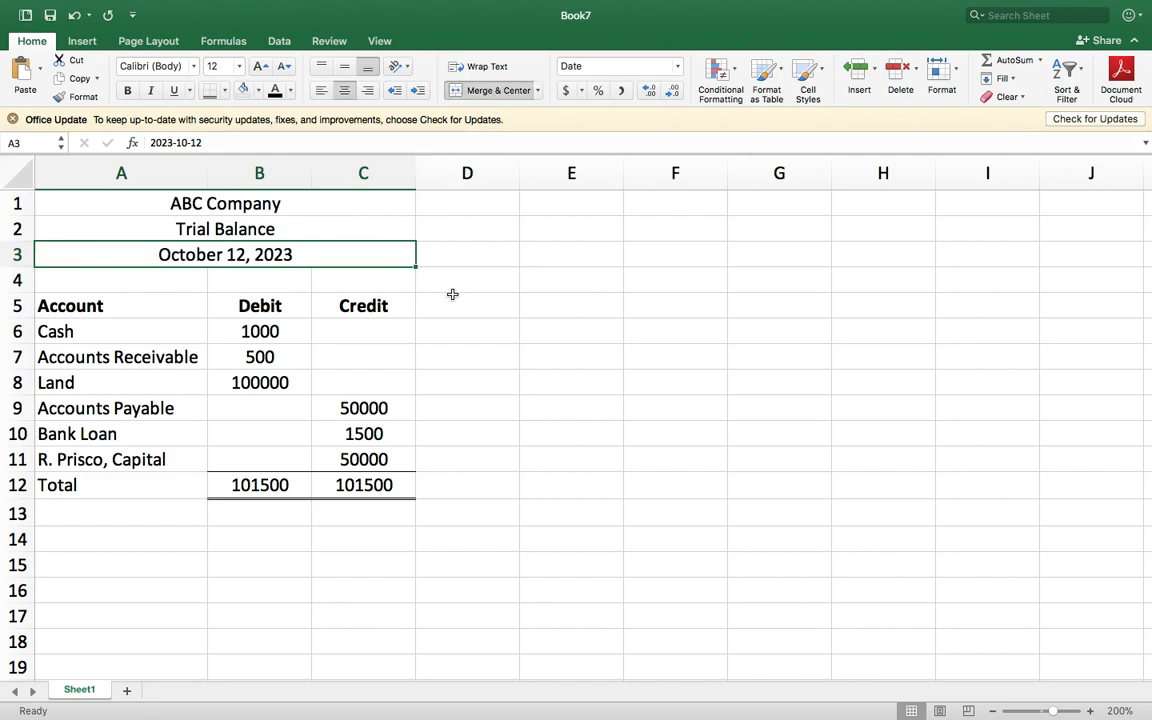
Step: Make the Debit column slightly narrower and the Credit column slightly wider
{"action": "left_click", "coordinate": [428, 250]}
{"action": "mouse_move", "coordinate": [311, 178]}
{"action": "left_mouse_down"}
{"action": "mouse_move", "coordinate": [265, 178]}
{"action": "mouse_move", "coordinate": [307, 177]}
{"action": "left_mouse_up"}
{"action": "mouse_move", "coordinate": [413, 178]}
{"action": "left_mouse_down"}
{"action": "mouse_move", "coordinate": [363, 175]}
{"action": "mouse_move", "coordinate": [421, 173]}
{"action": "left_mouse_up"}
Step: Enter the sample number 10000 in cell E3, outside the trial balance
{"action": "left_click", "coordinate": [577, 257]}
{"action": "type", "text": "10000"}
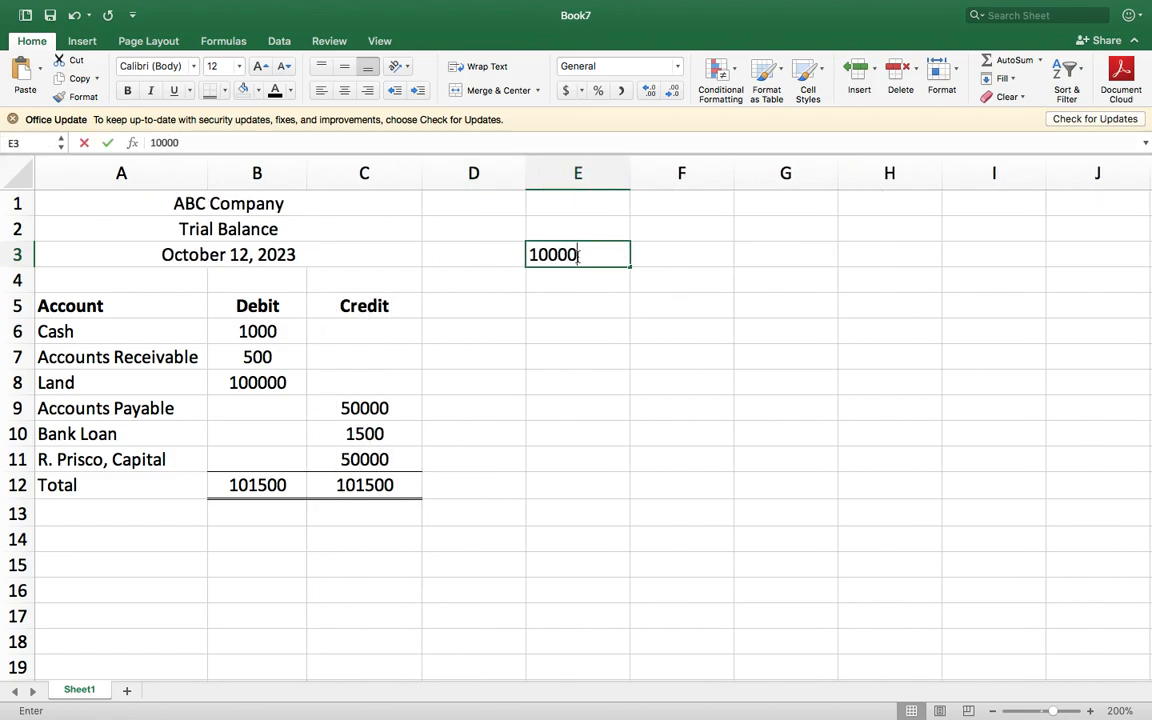
{"action": "key", "text": "Return"}
Step: Narrow column E until the number in E3 no longer fits, and AutoFit the column to its contents
{"action": "left_click_drag", "start_coordinate": [630, 173], "coordinate": [564, 173]}
{"action": "left_click", "coordinate": [543, 253]}
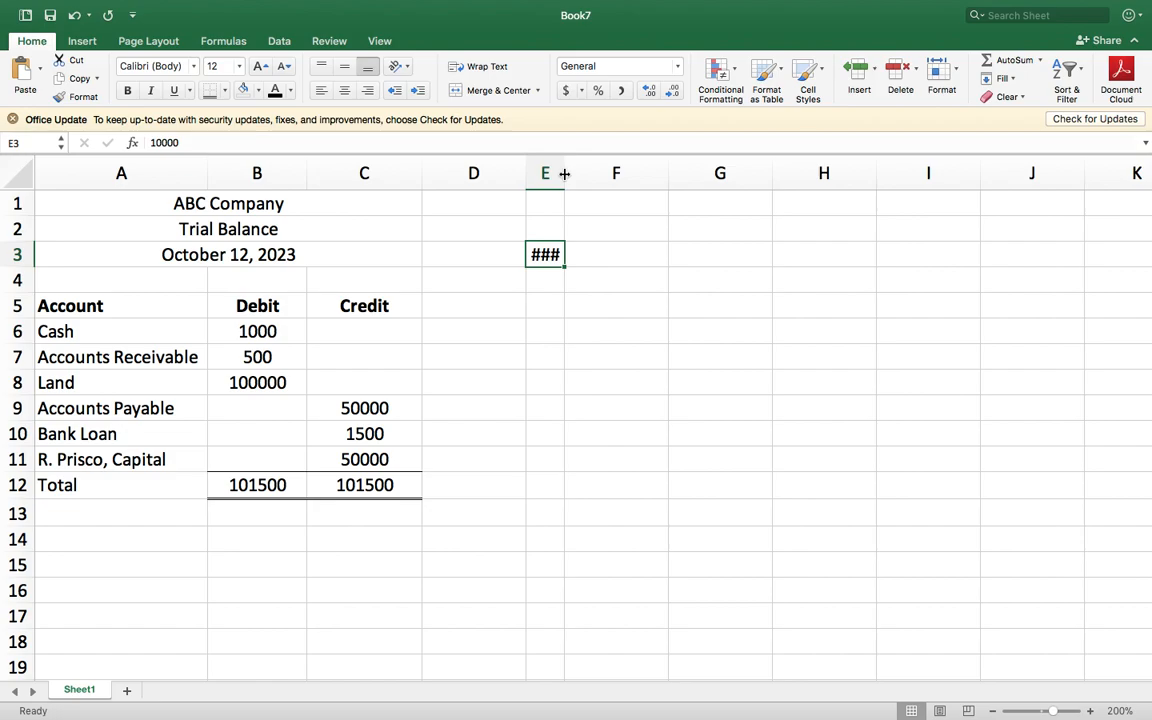
{"action": "mouse_move", "coordinate": [564, 174]}
{"action": "left_mouse_down"}
{"action": "mouse_move", "coordinate": [606, 173]}
{"action": "mouse_move", "coordinate": [568, 174]}
{"action": "left_mouse_up"}
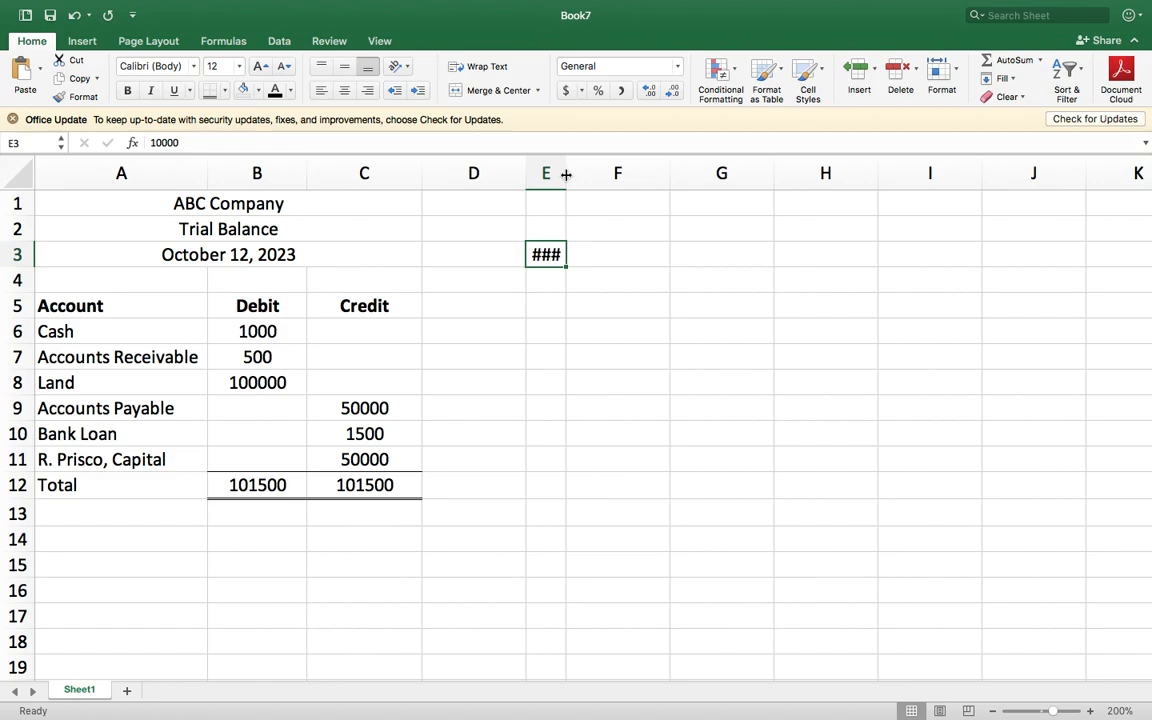
{"action": "double_click", "coordinate": [566, 175]}
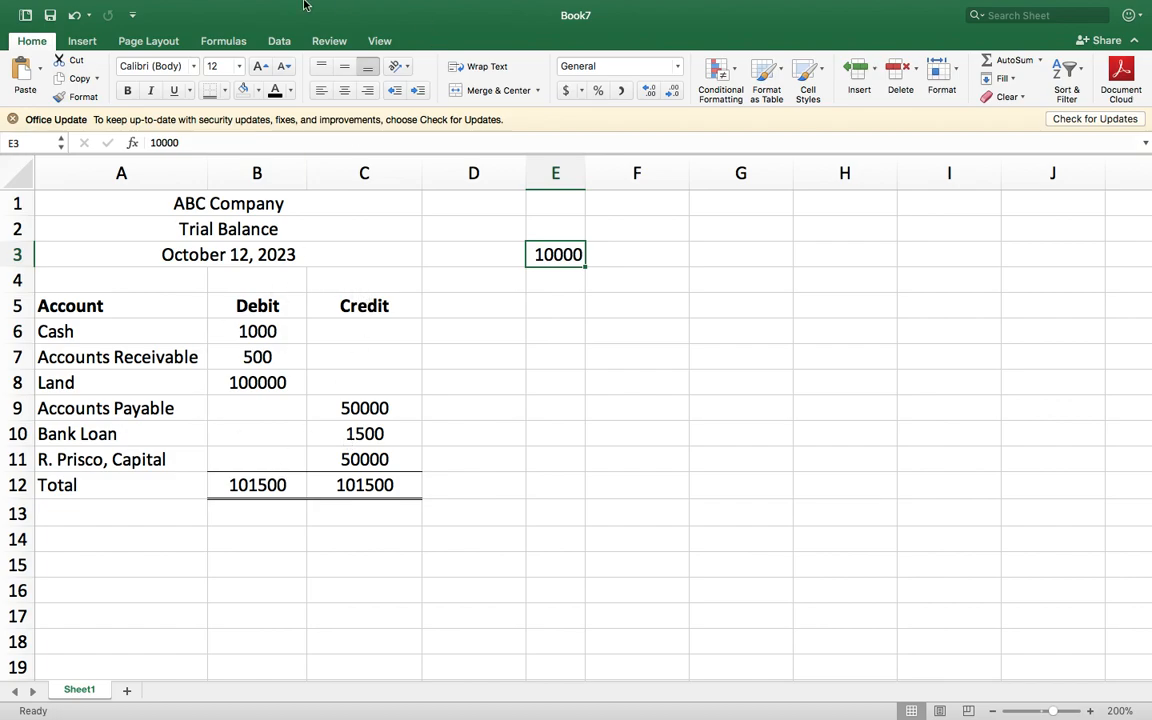
Step: Take the workbook out of full-screen view and switch to Finder to show the recent files
{"action": "mouse_move", "coordinate": [310, 5]}
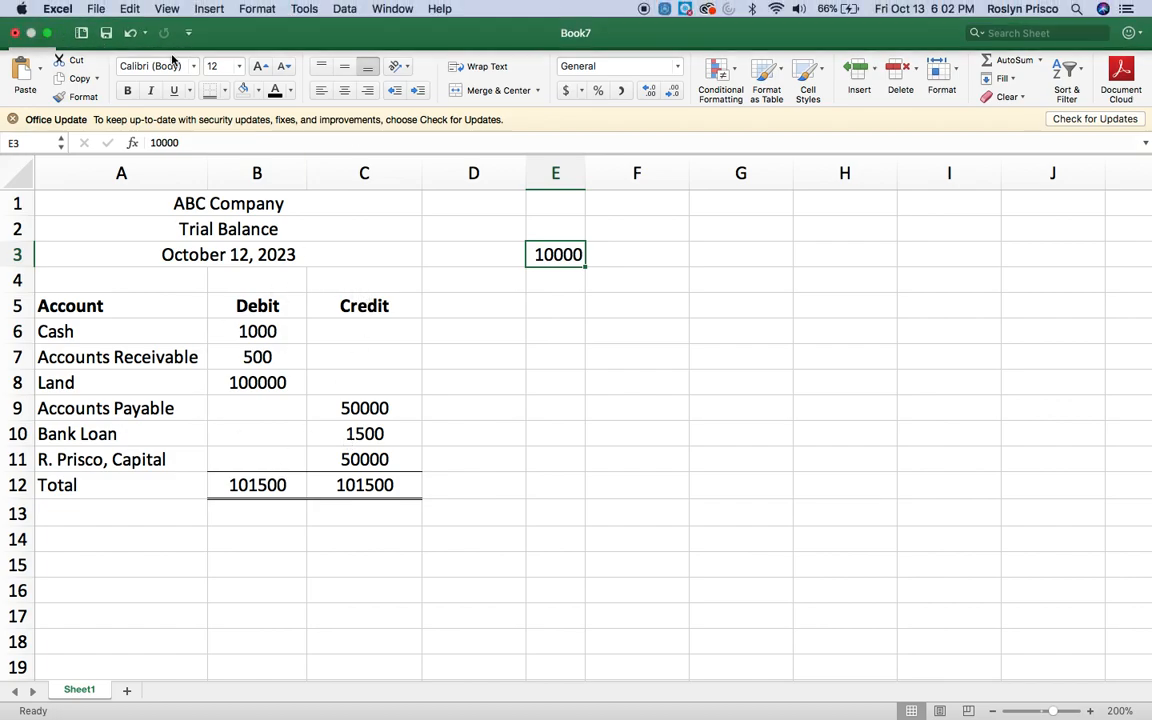
{"action": "left_click", "coordinate": [46, 34]}
{"action": "left_click", "coordinate": [53, 692]}
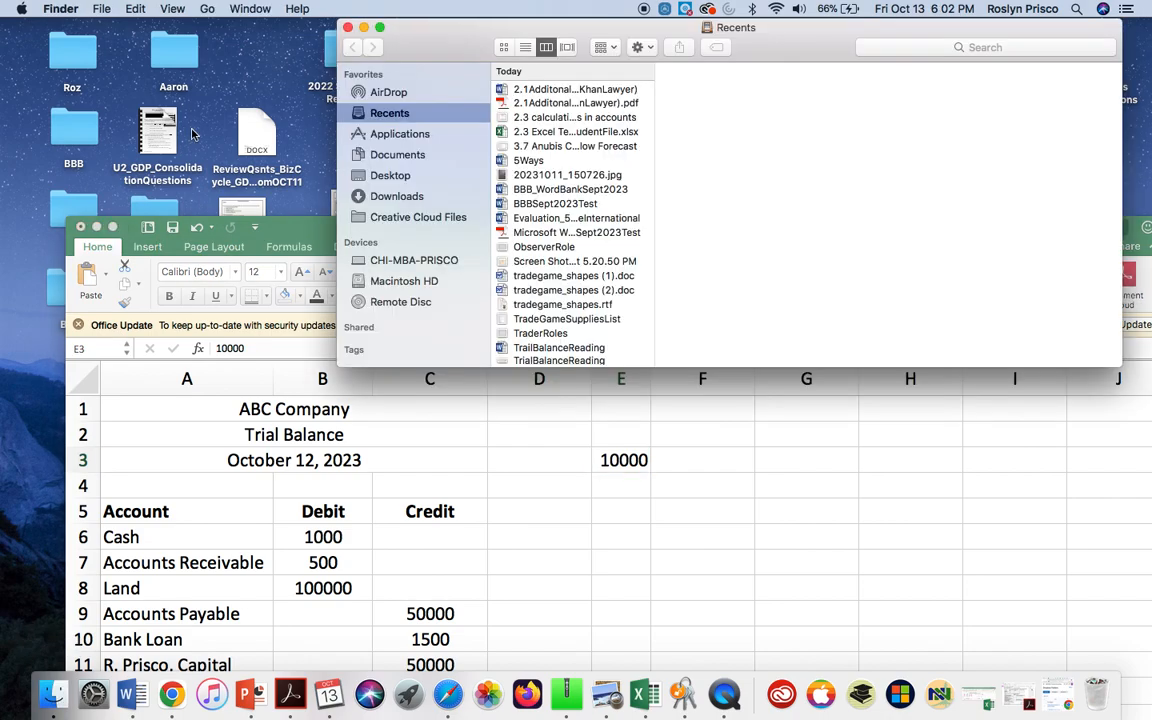